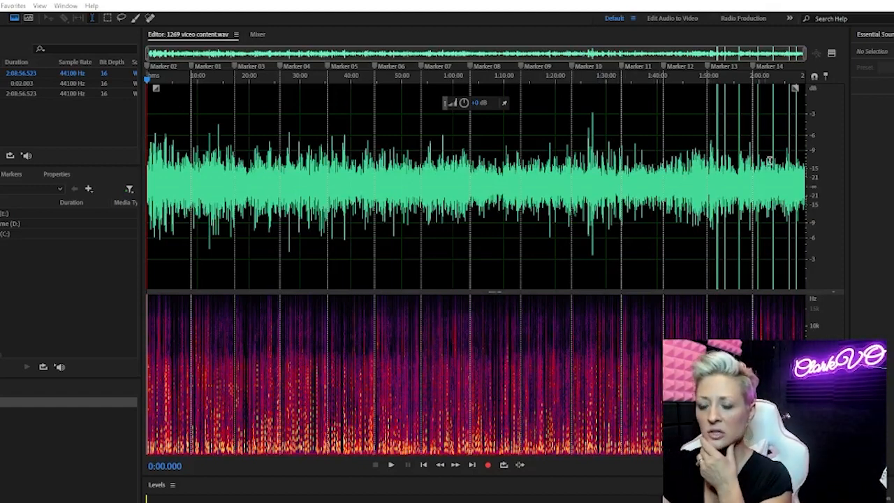
# Play the first couple of seconds of the recording from its beginning and stop playback.
pyautogui.scroll(3, 721, 78)
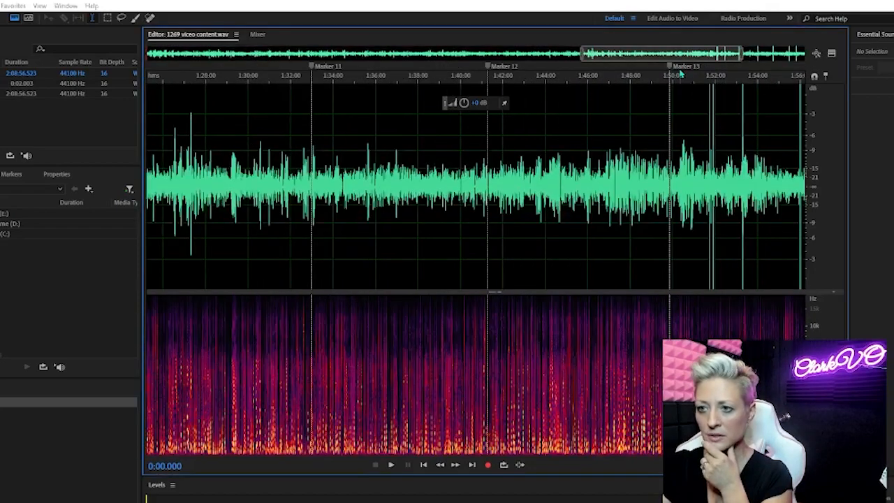
pyautogui.moveTo(683, 52); pyautogui.dragTo(155, 82)
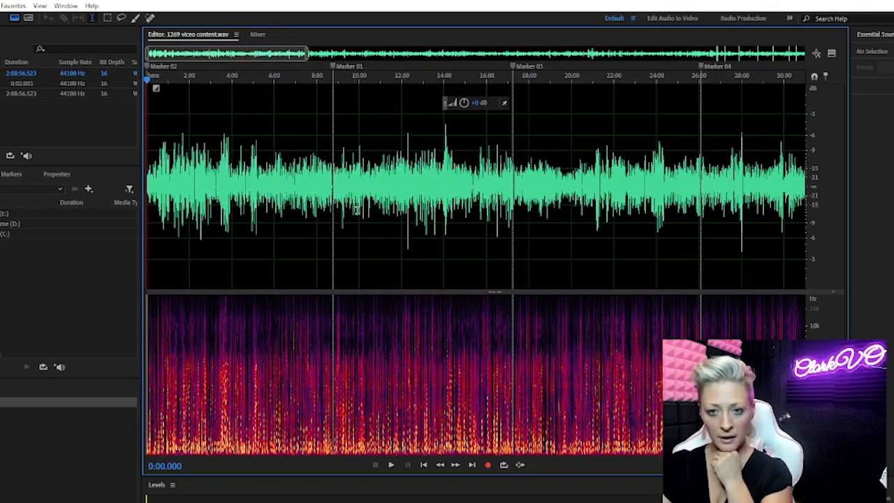
pyautogui.scroll(3, 234, 128)
pyautogui.scroll(3, 180, 84)
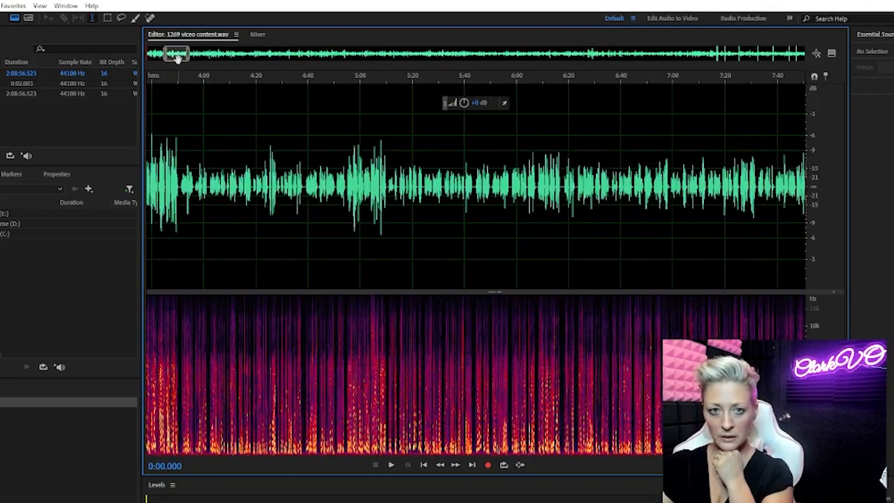
pyautogui.moveTo(177, 57); pyautogui.dragTo(157, 55)
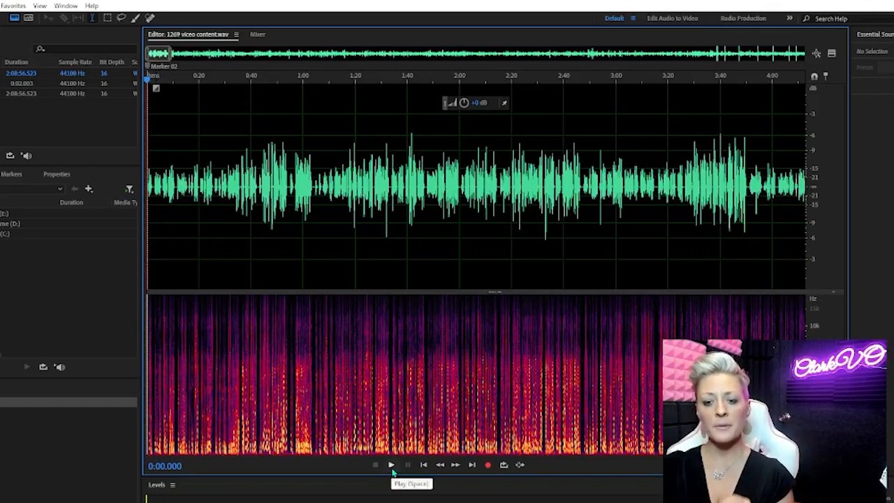
pyautogui.scroll(5, 164, 203)
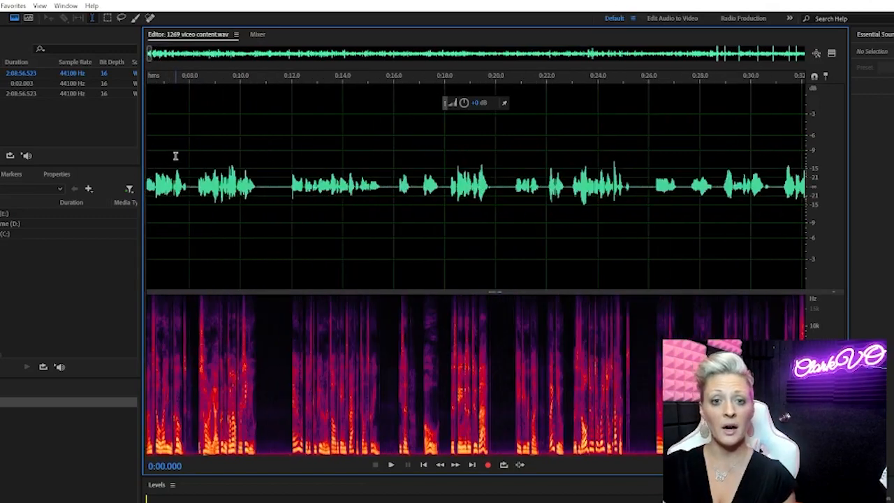
pyautogui.moveTo(149, 55); pyautogui.dragTo(135, 55)
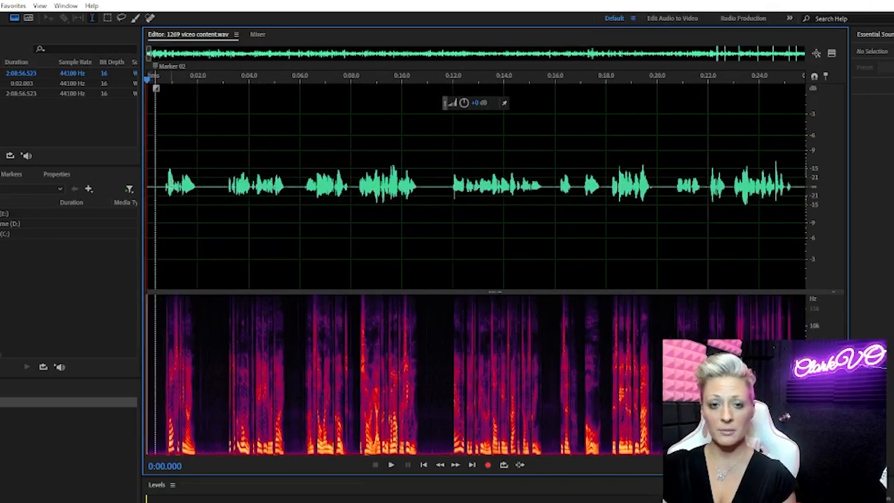
pyautogui.click(390, 465)
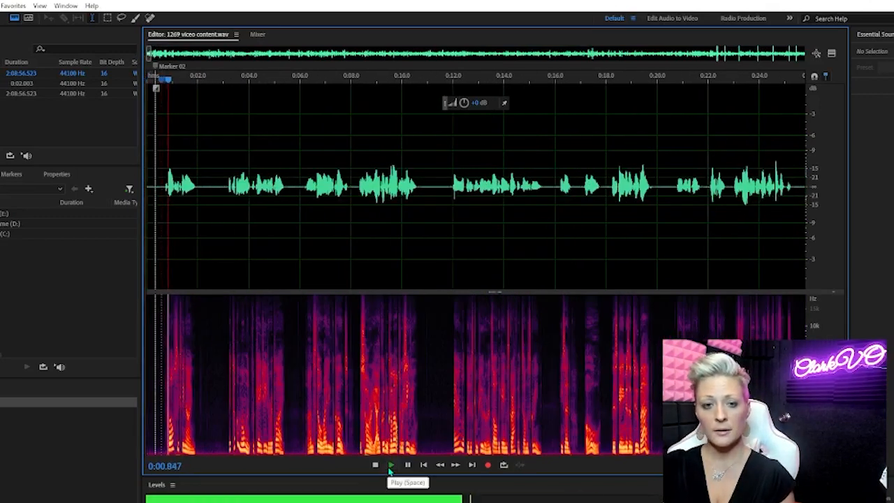
pyautogui.click(375, 465)
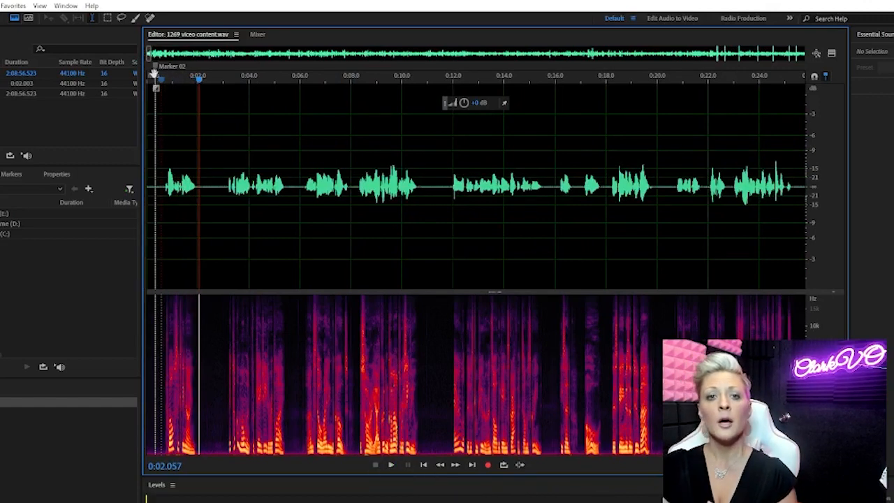
# Examine the full-height spikes in the waveform from about 1:50:00 to the end of the recording.
pyautogui.scroll(-10, 171, 154)
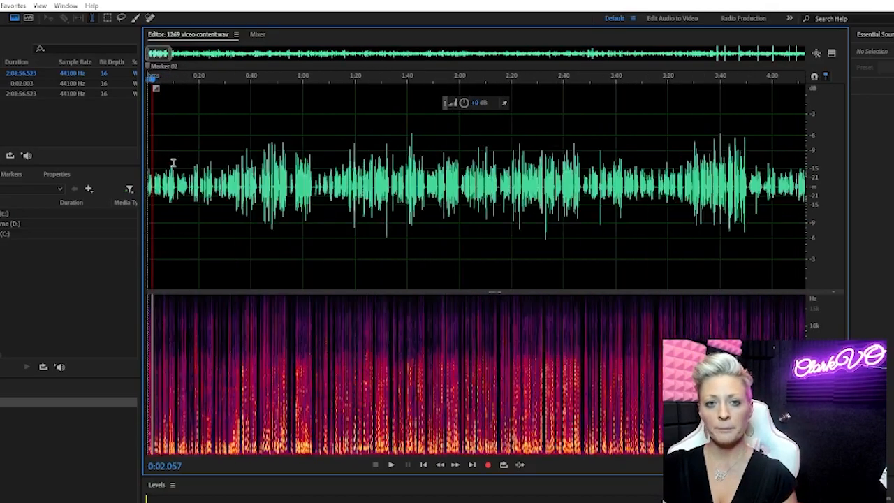
pyautogui.scroll(-5, 180, 115)
pyautogui.scroll(-8, 234, 132)
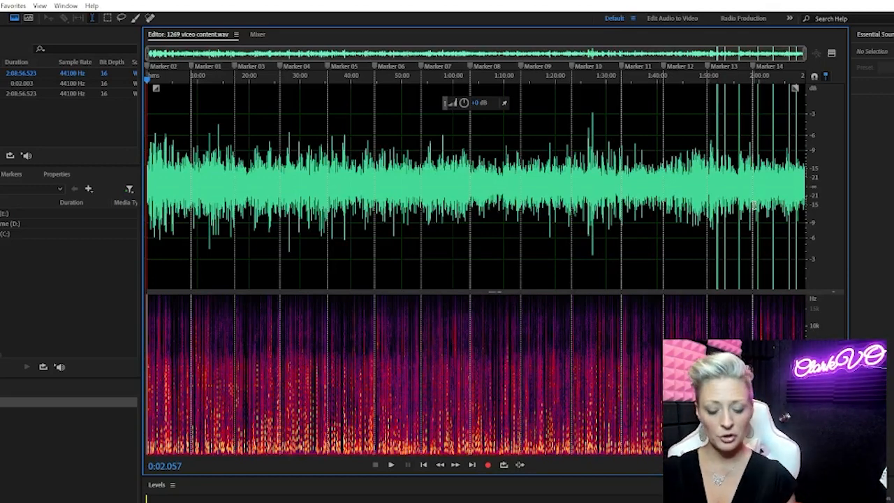
pyautogui.scroll(5, 746, 226)
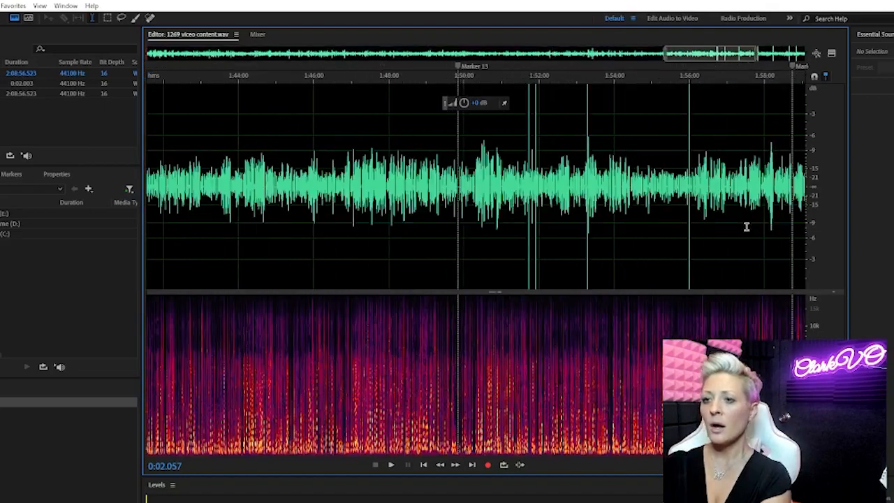
pyautogui.scroll(3, 747, 227)
pyautogui.moveTo(734, 54); pyautogui.dragTo(745, 54)
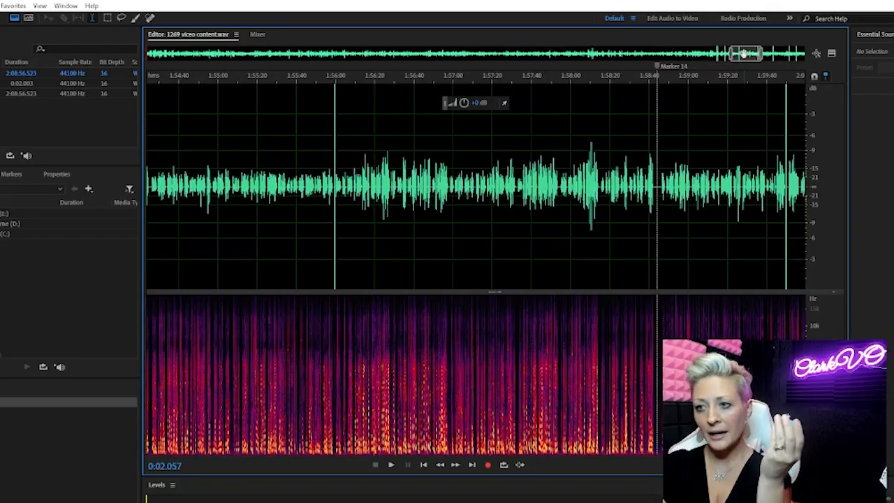
pyautogui.moveTo(751, 53); pyautogui.dragTo(794, 54)
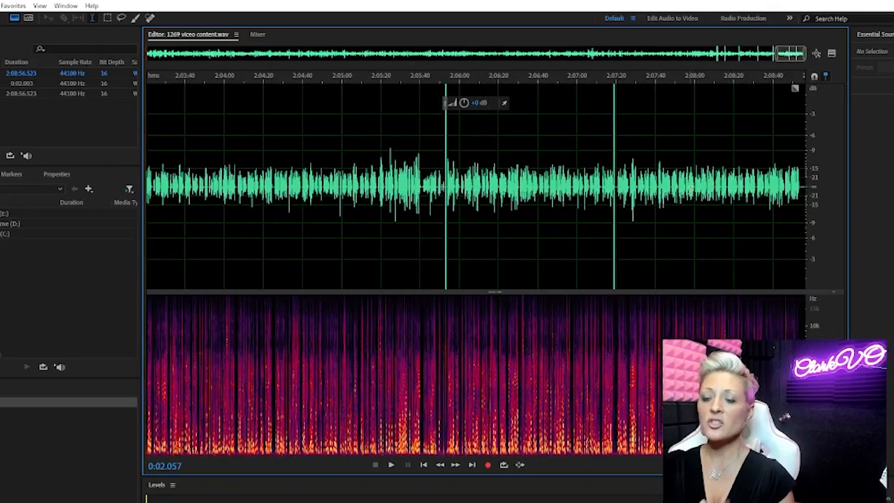
# Listen from just after the last full-height spike near 2:07:20 and cut the mistaken take before it, back to about 2:07:14.
pyautogui.click(617, 201)
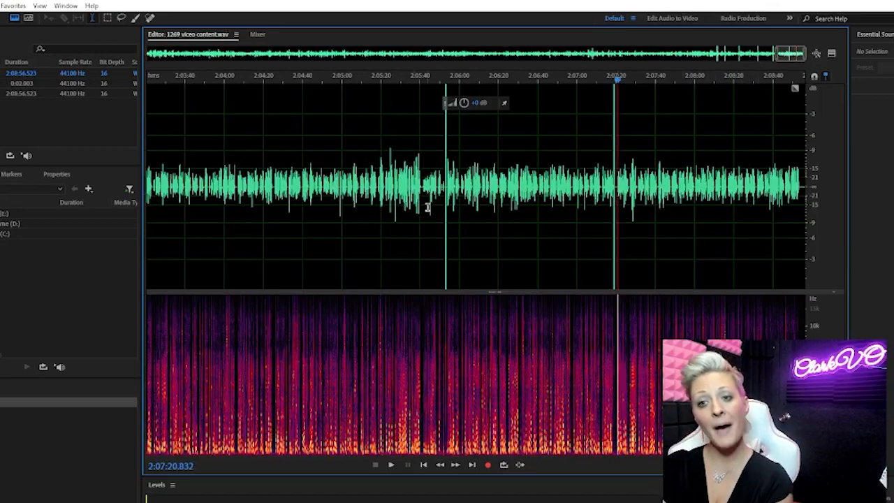
pyautogui.scroll(3, 642, 215)
pyautogui.scroll(2, 625, 218)
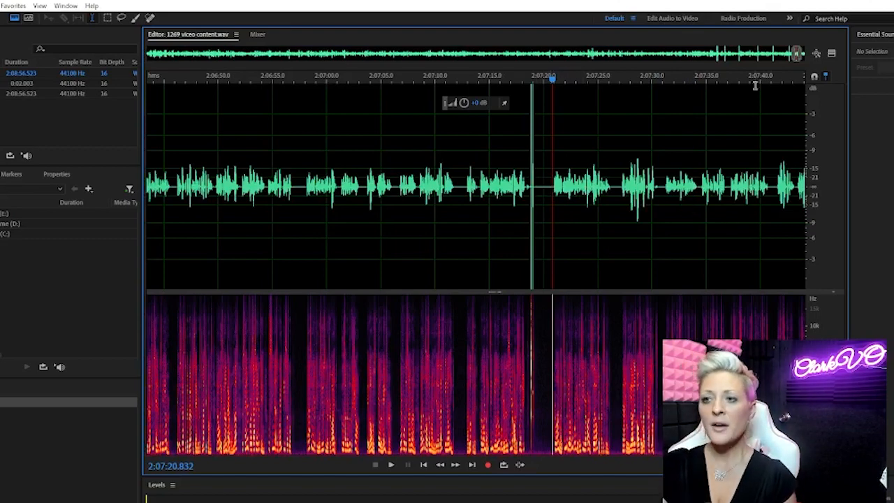
pyautogui.scroll(-2, 725, 135)
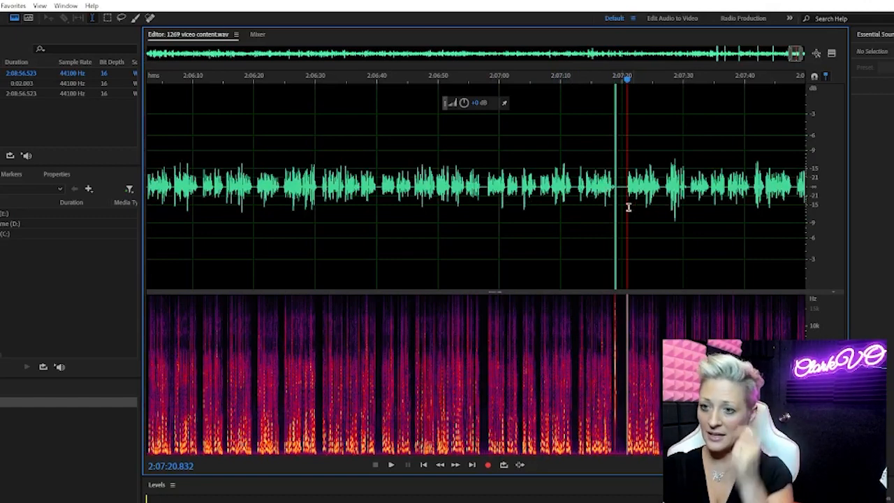
pyautogui.press('space')
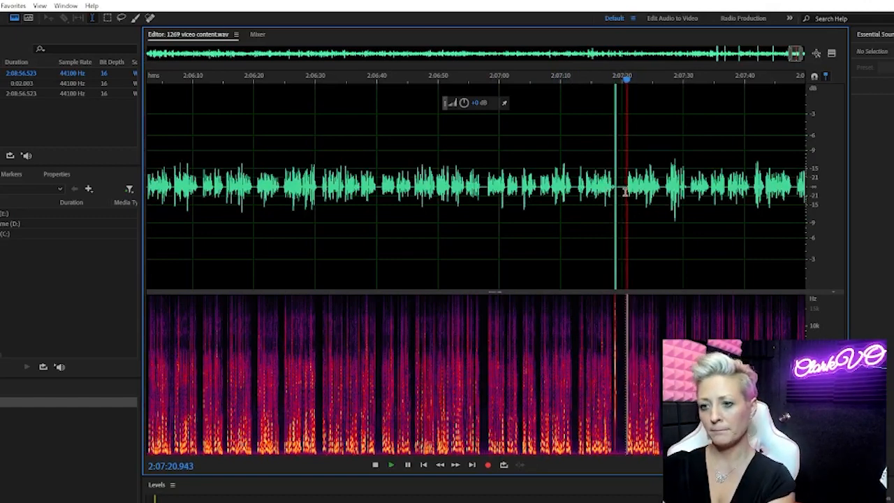
pyautogui.moveTo(626, 191); pyautogui.dragTo(586, 217)
pyautogui.scroll(2, 584, 217)
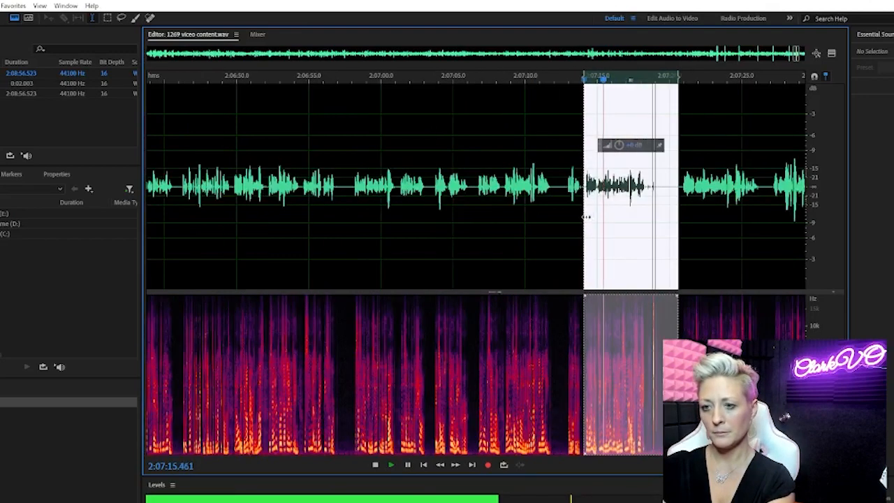
pyautogui.press('space')
pyautogui.click(586, 218)
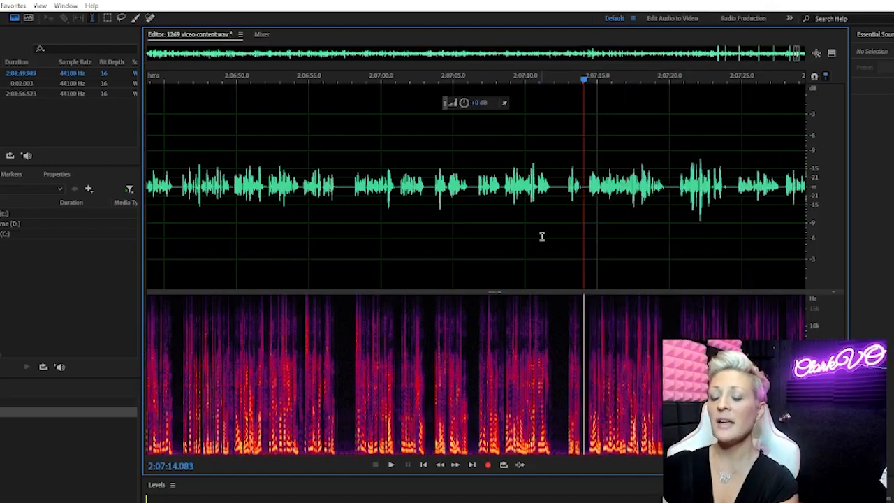
# Listen from just after the preceding spike near 2:05:53 and delete the flawed audio before it, back to about 2:05:49.
pyautogui.scroll(-2, 543, 227)
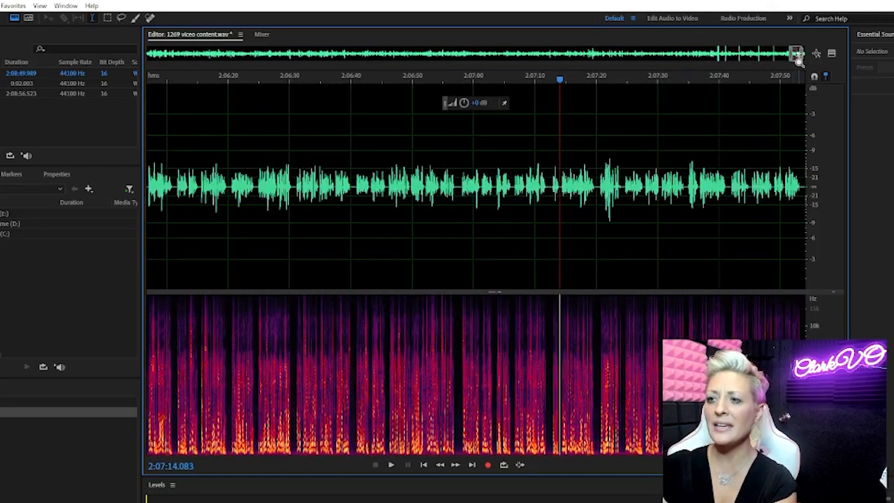
pyautogui.moveTo(795, 53); pyautogui.dragTo(787, 55)
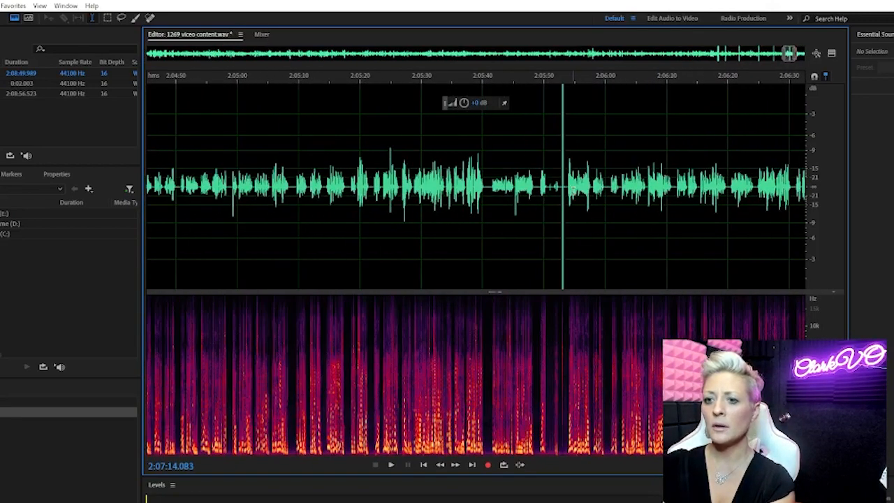
pyautogui.click(567, 193)
pyautogui.scroll(3, 567, 193)
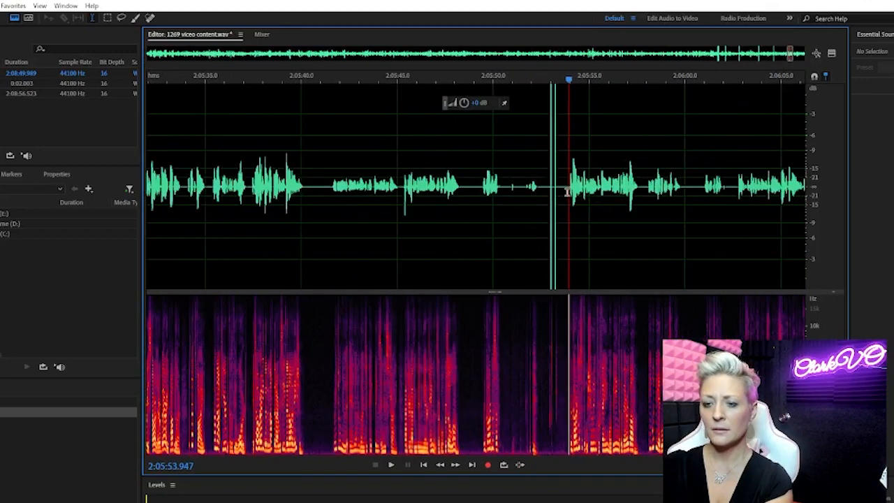
pyautogui.click(566, 193)
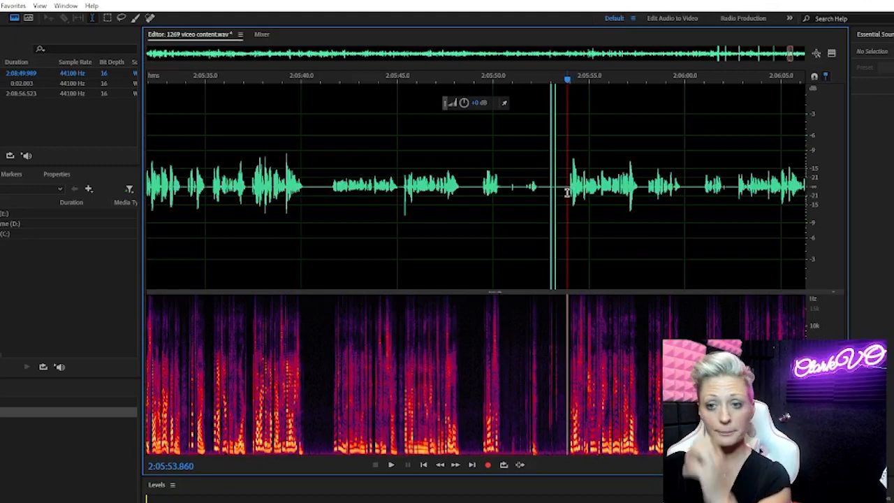
pyautogui.press('space')
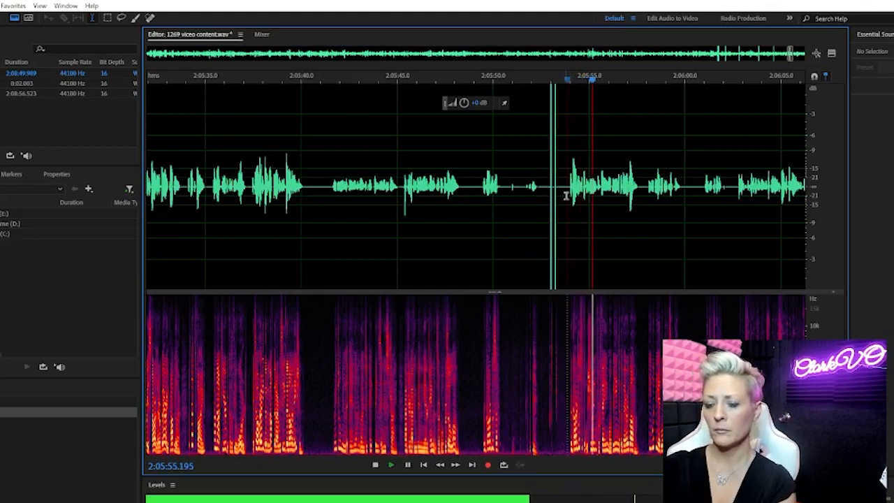
pyautogui.moveTo(566, 196); pyautogui.dragTo(481, 244)
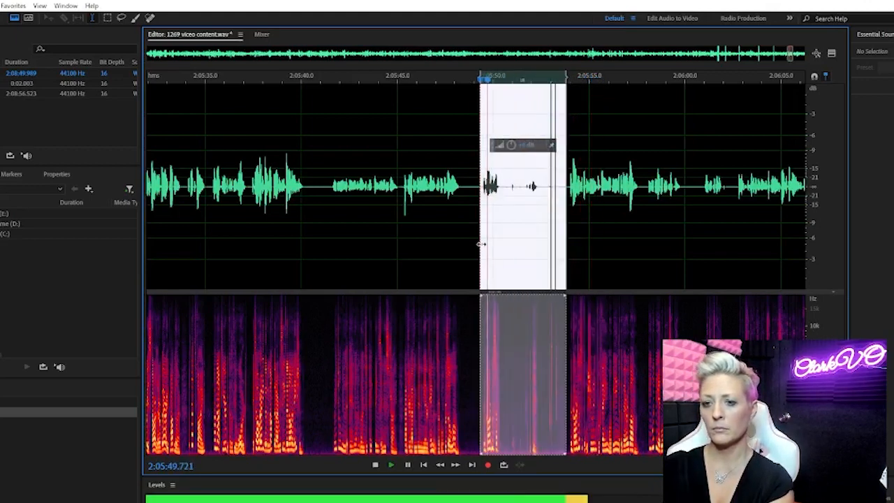
pyautogui.press('Delete')
# Listen from just after the spike at 1:59:50 and cut the mistaken phrase before it, back to about 1:59:45.
pyautogui.scroll(-3, 474, 225)
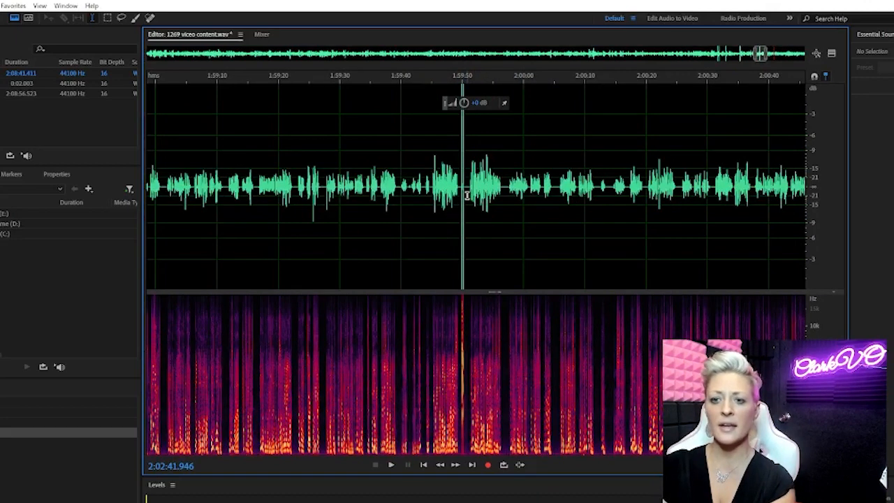
pyautogui.click(468, 195)
pyautogui.press('space')
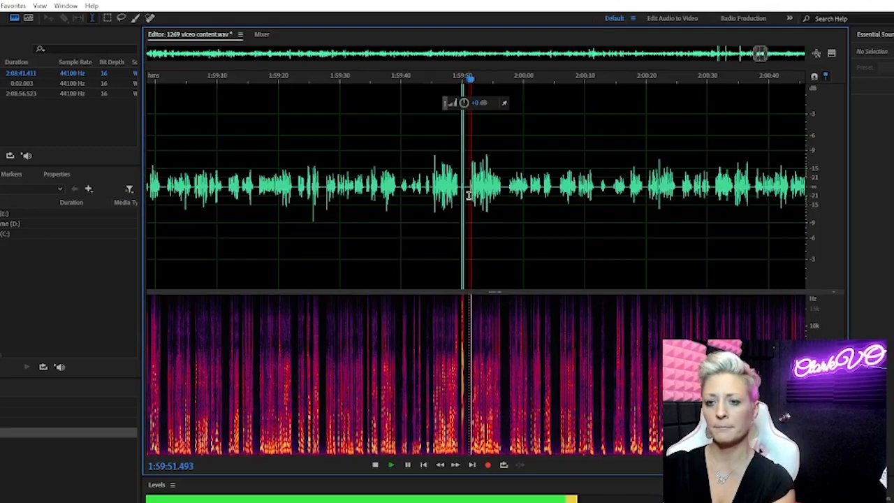
pyautogui.moveTo(468, 195); pyautogui.dragTo(434, 217)
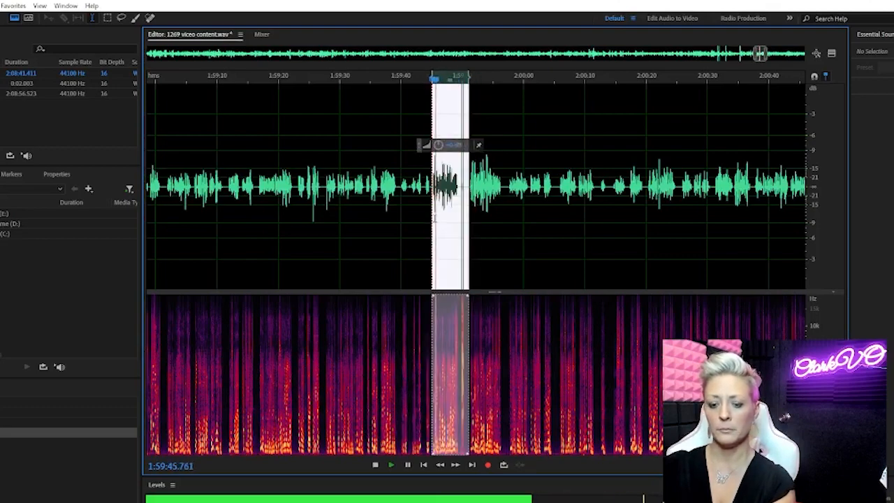
pyautogui.press('space')
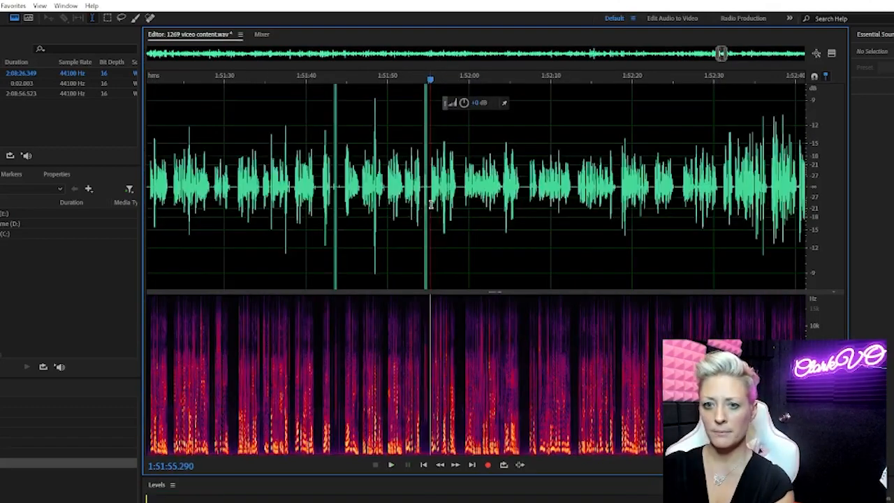
# Listen from just after the spike near 1:51:55, and audition the section from about 1:51:42 to 1:51:55.
pyautogui.press('space')
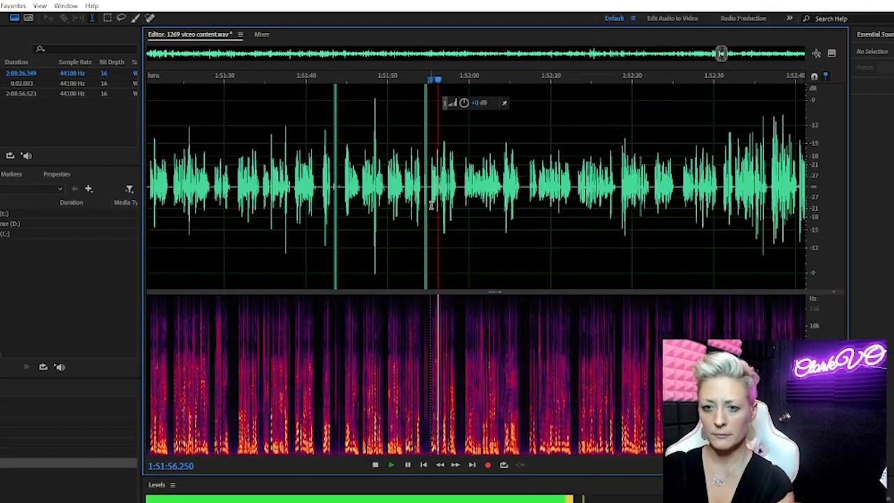
pyautogui.press('space')
pyautogui.moveTo(430, 206); pyautogui.dragTo(322, 210)
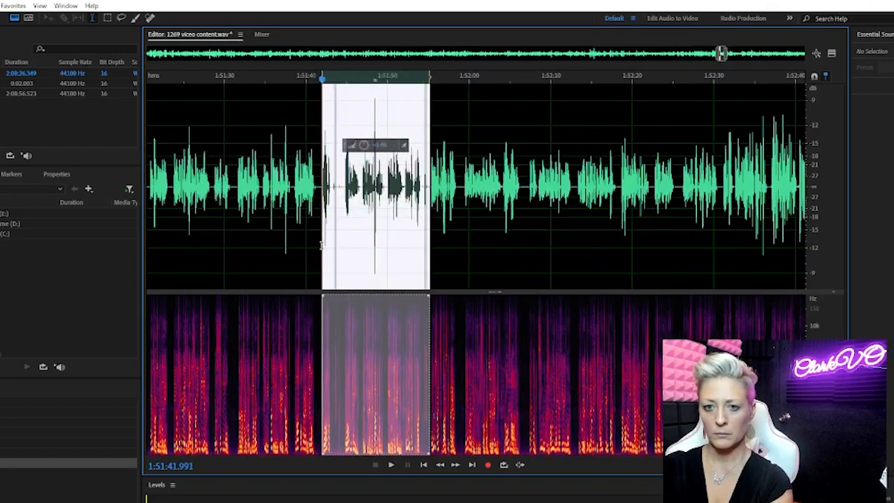
pyautogui.press('space')
pyautogui.scroll(-2, 374, 251)
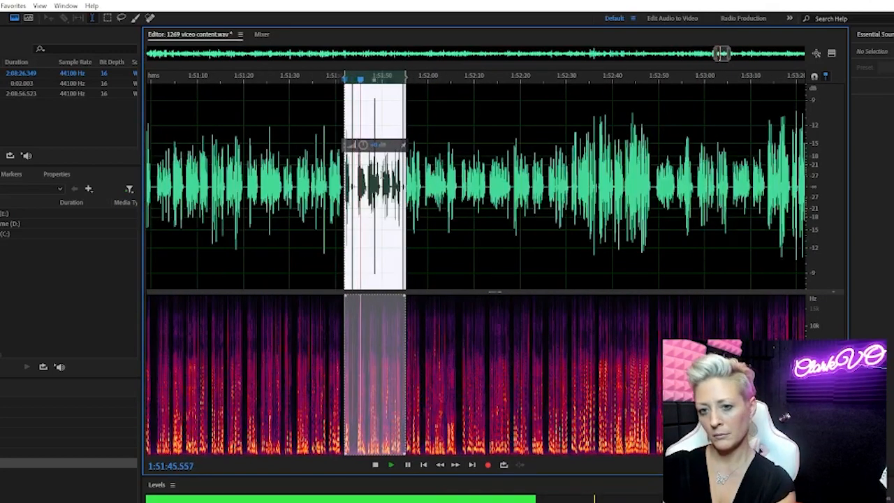
pyautogui.press('space')
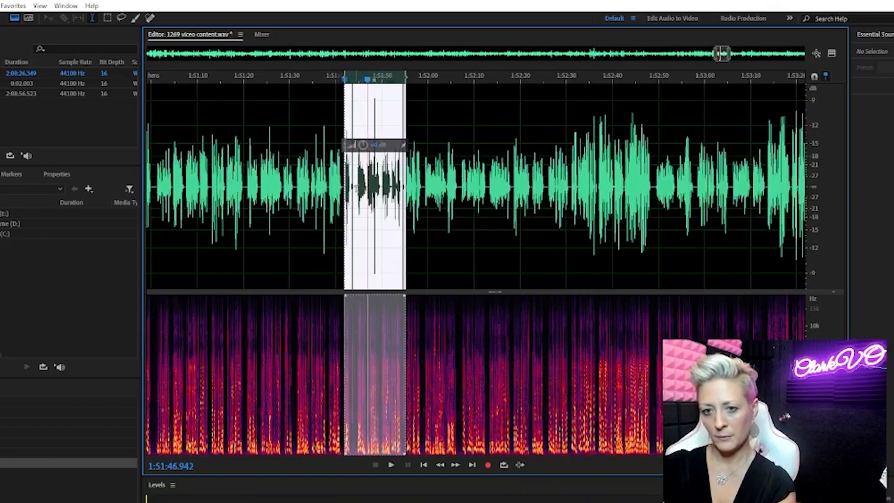
# Delete the short mistake around the earlier of the two neighbouring spikes, starting at about 1:51:42.
pyautogui.press('Delete')
pyautogui.moveTo(351, 193); pyautogui.dragTo(344, 200)
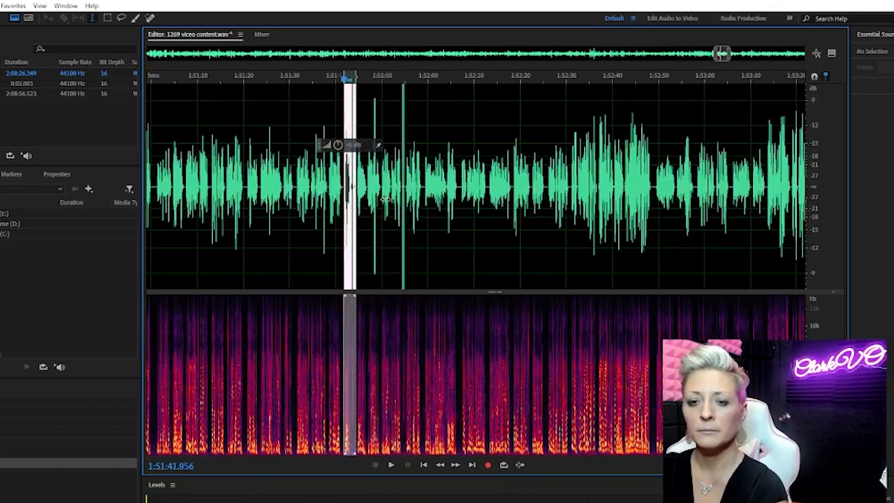
pyautogui.press('Delete')
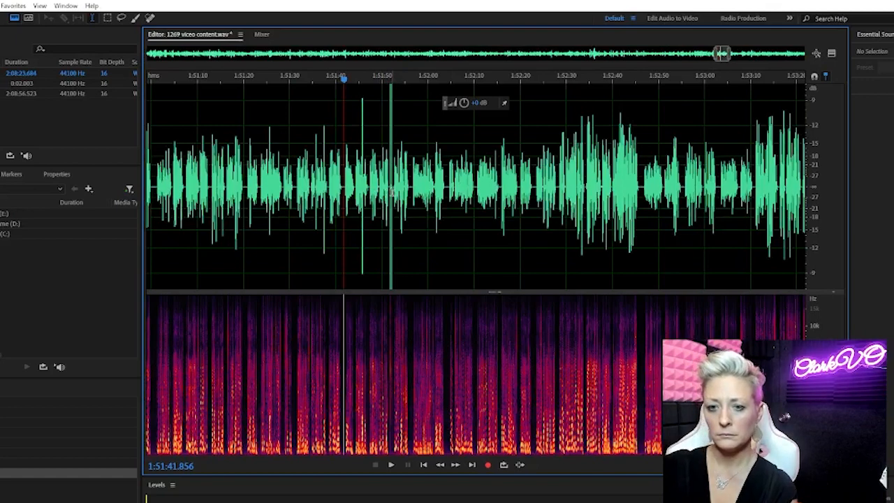
# Listen from just after the spike near 1:51:52 and delete the flawed phrase before it, back to about 1:51:49.
pyautogui.click(393, 193)
pyautogui.press('space')
pyautogui.scroll(3, 394, 193)
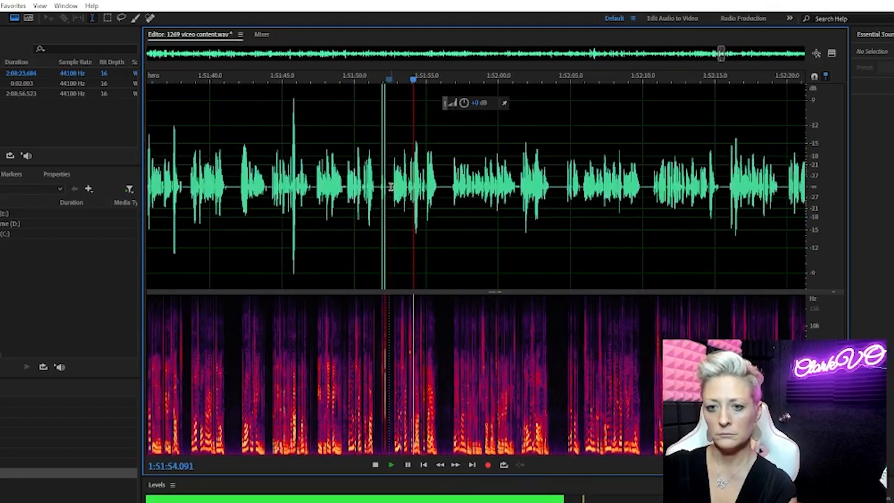
pyautogui.moveTo(390, 188); pyautogui.dragTo(346, 224)
pyautogui.press('space')
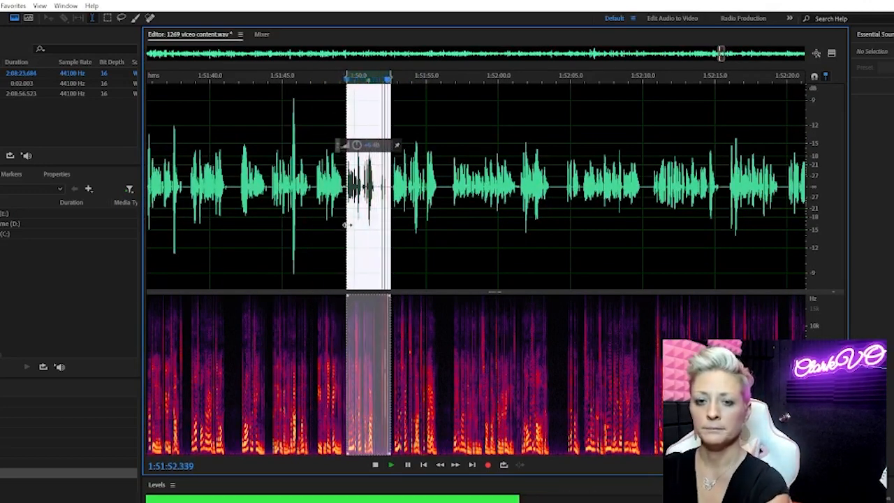
pyautogui.press('Delete')
pyautogui.press('space')
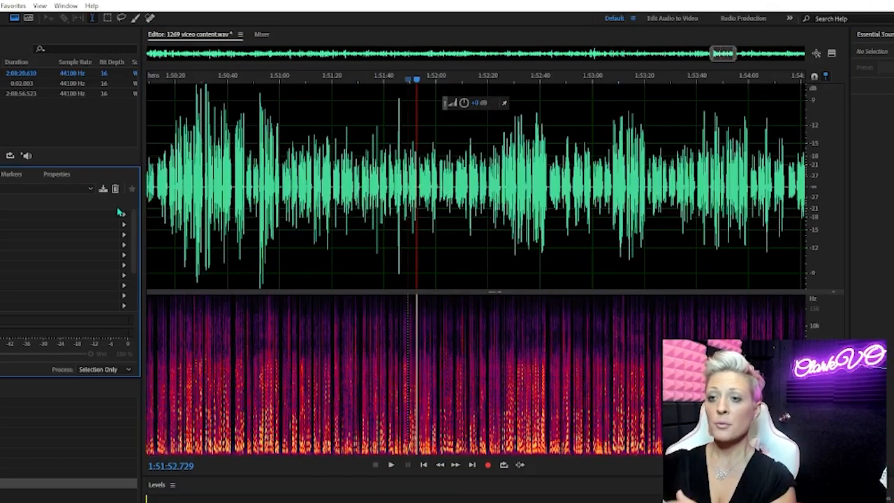
# Apply the effects rack preset #1, with Parametric Equalizer and Dynamics Processing, to the entire recording.
pyautogui.moveTo(723, 54); pyautogui.dragTo(747, 59)
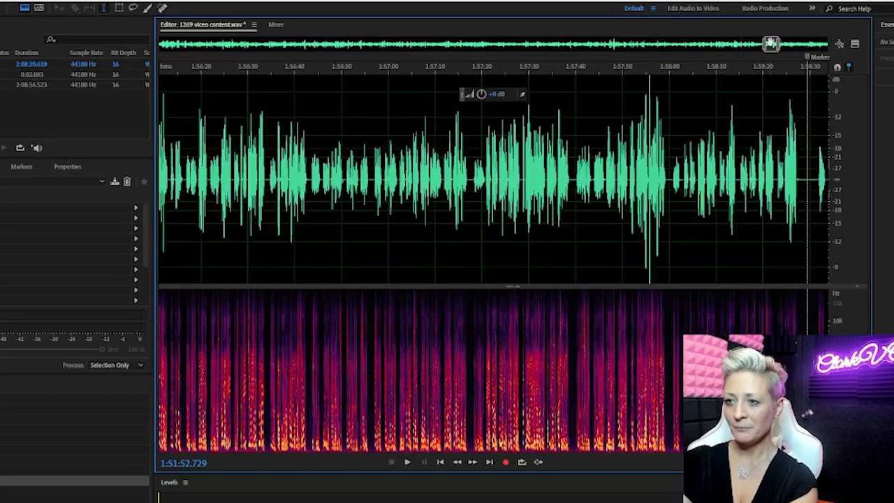
pyautogui.moveTo(772, 46); pyautogui.dragTo(815, 47)
pyautogui.scroll(-2, 562, 167)
pyautogui.scroll(-5, 561, 167)
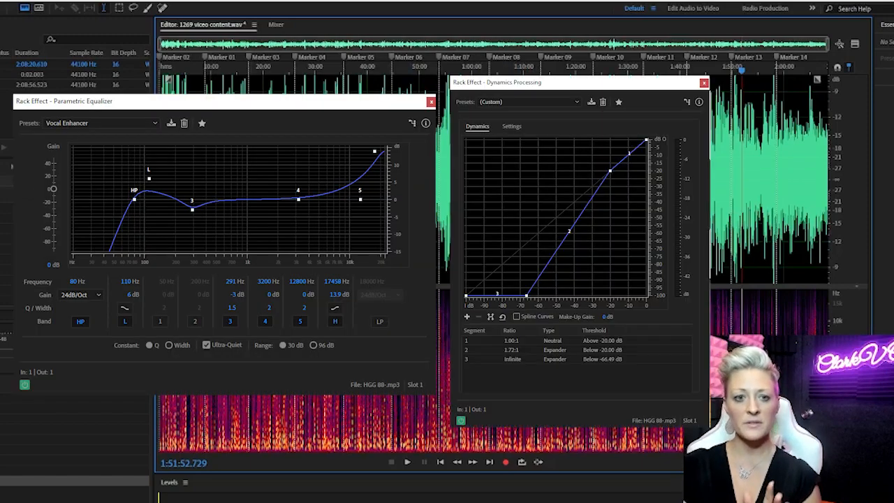
pyautogui.click(102, 181)
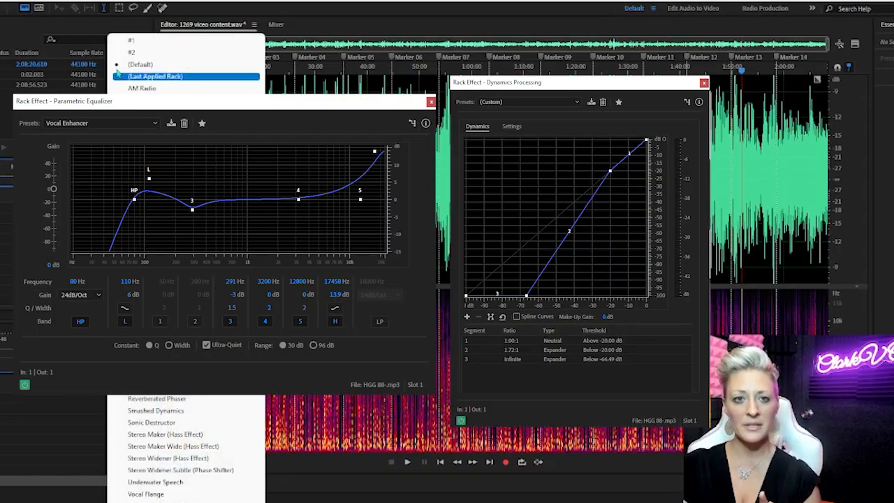
pyautogui.click(129, 37)
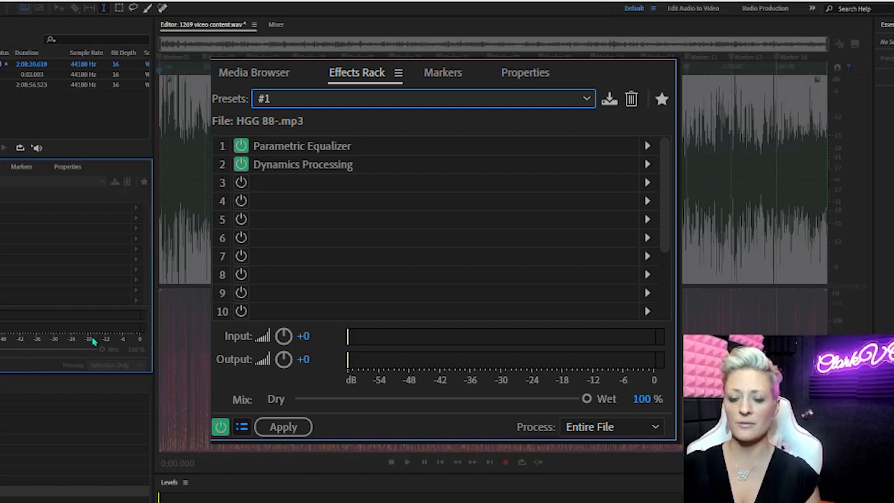
# Match the loudness of the 1269 recording to a Total RMS of -23 dB in the Loudness workspace, and return to the Default workspace.
pyautogui.click(813, 10)
pyautogui.click(831, 72)
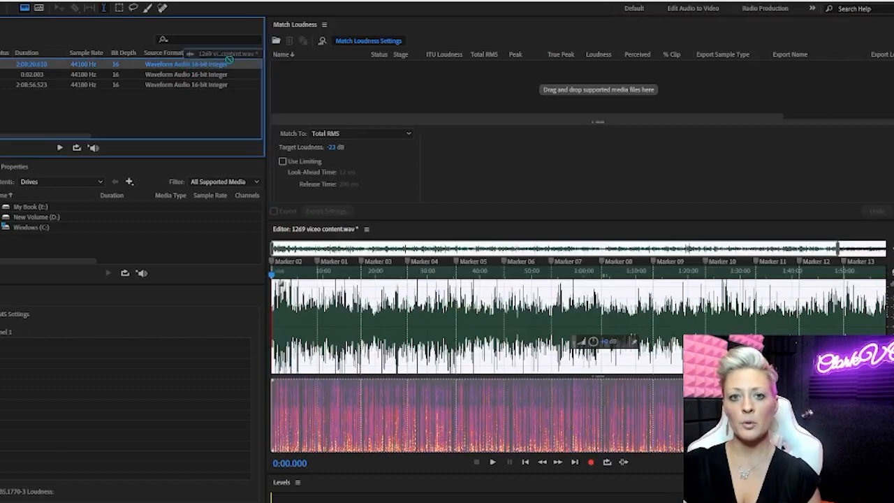
pyautogui.moveTo(228, 60); pyautogui.dragTo(332, 112)
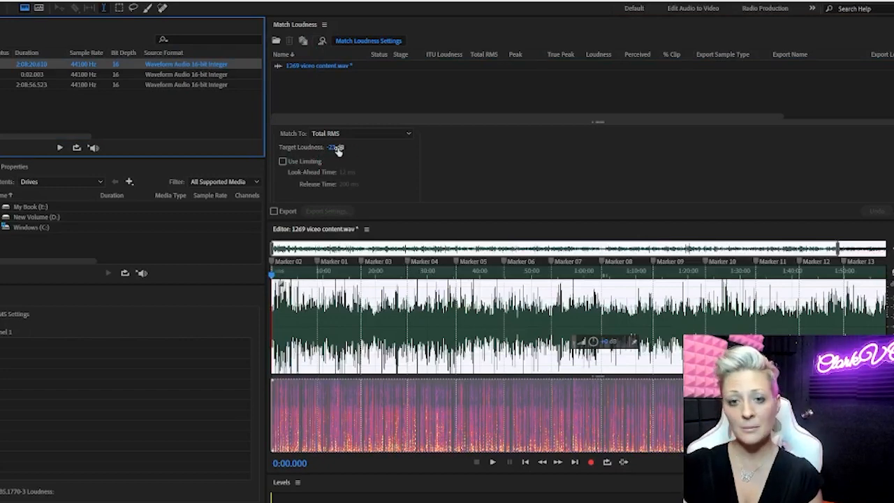
pyautogui.click(877, 210)
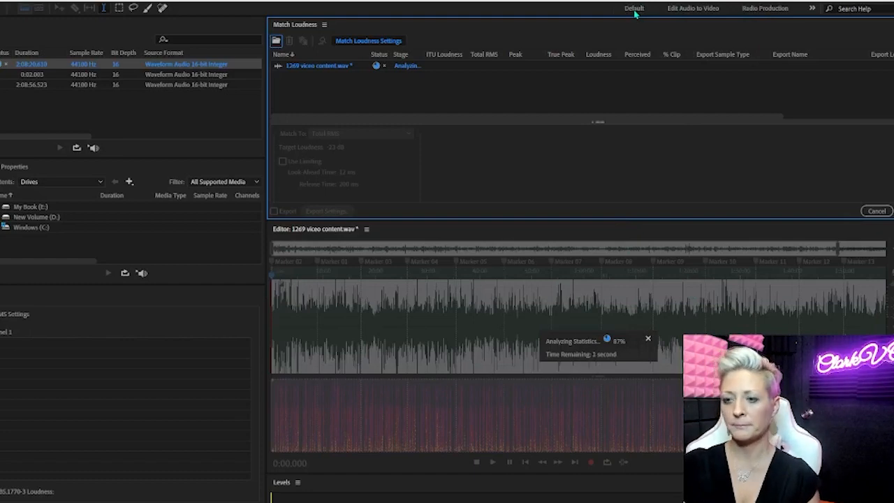
pyautogui.click(635, 9)
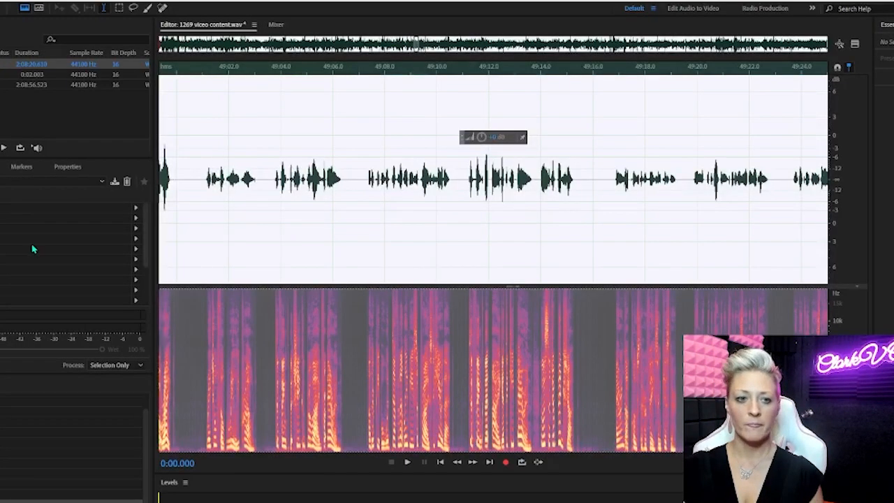
# Apply the effects rack preset #2 to the entire recording.
pyautogui.click(102, 182)
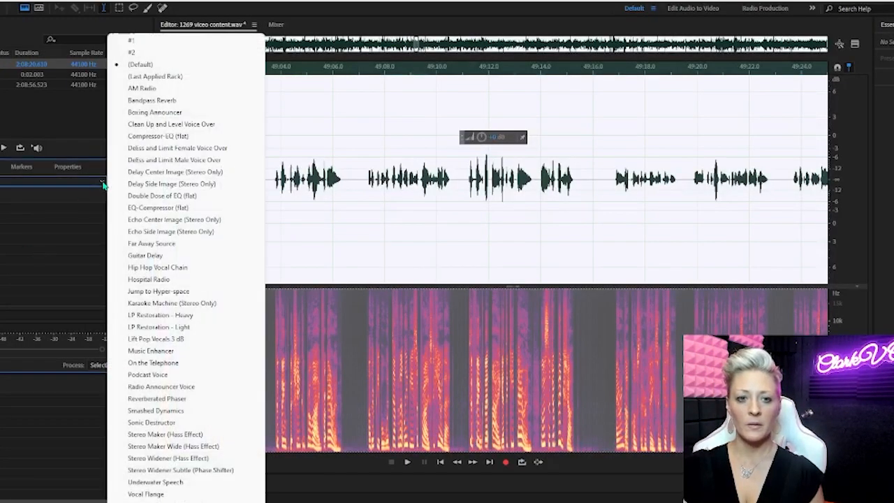
pyautogui.click(131, 52)
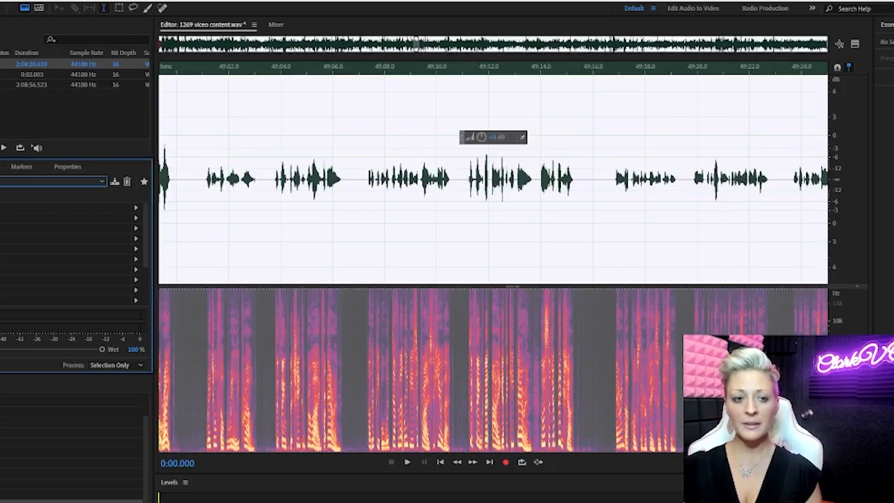
pyautogui.click(135, 229)
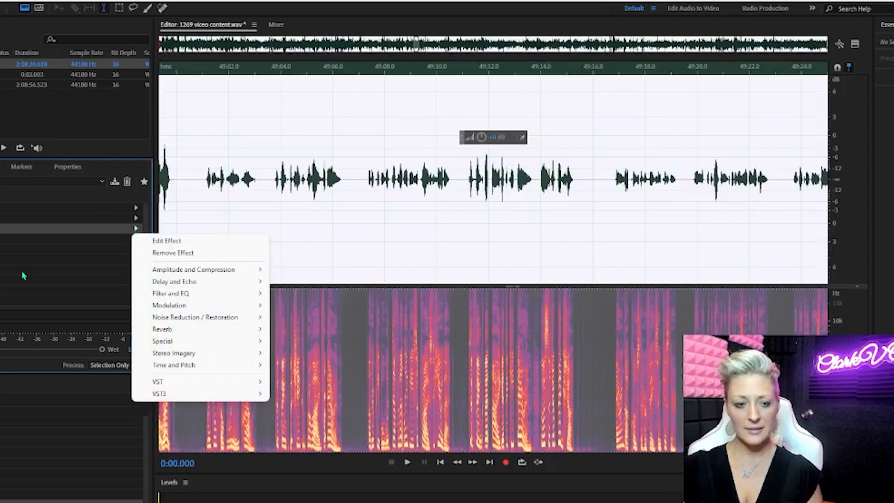
pyautogui.click(1, 365)
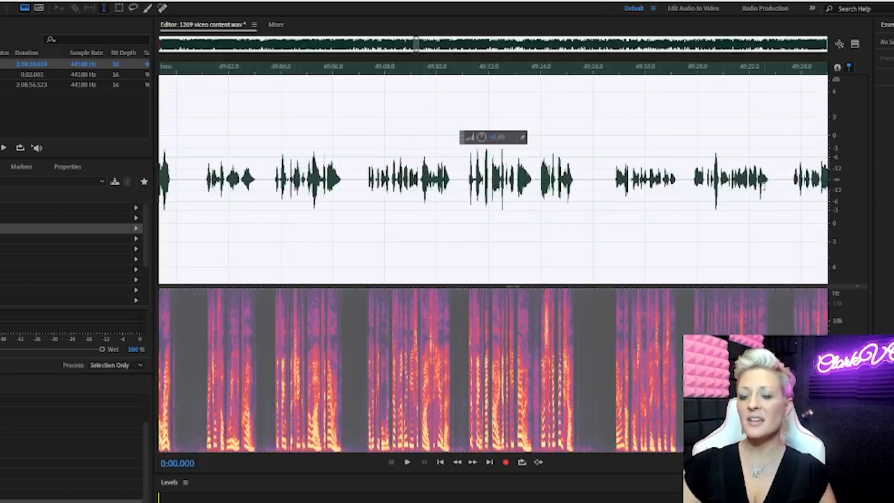
pyautogui.scroll(-1, 763, 186)
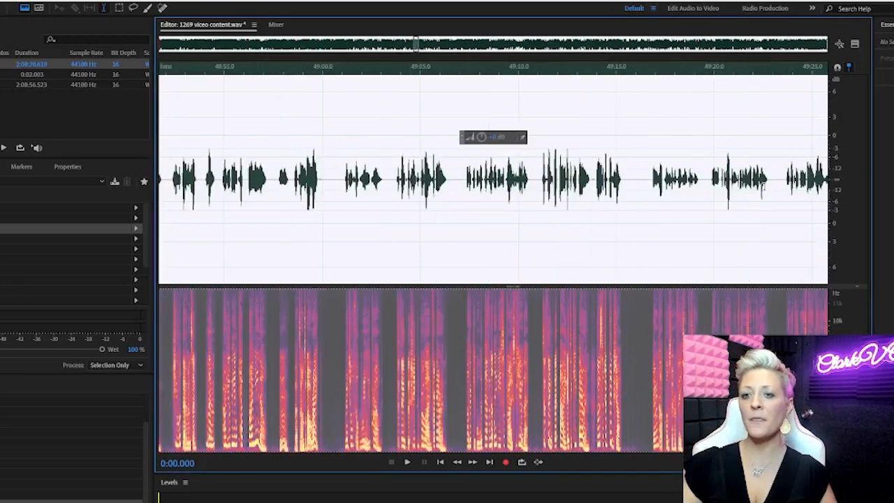
# Scan the recording's amplitude statistics in the Loudness workspace to check peak and RMS levels, and return to the Default workspace.
pyautogui.click(812, 8)
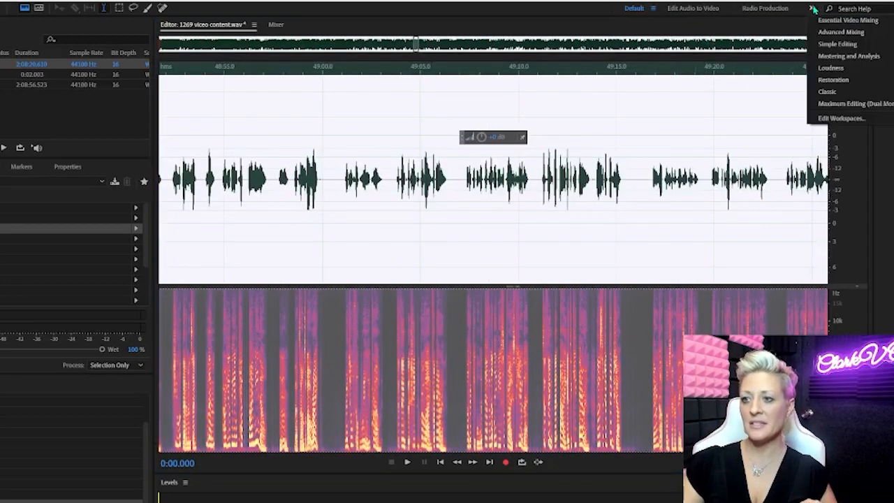
pyautogui.click(832, 68)
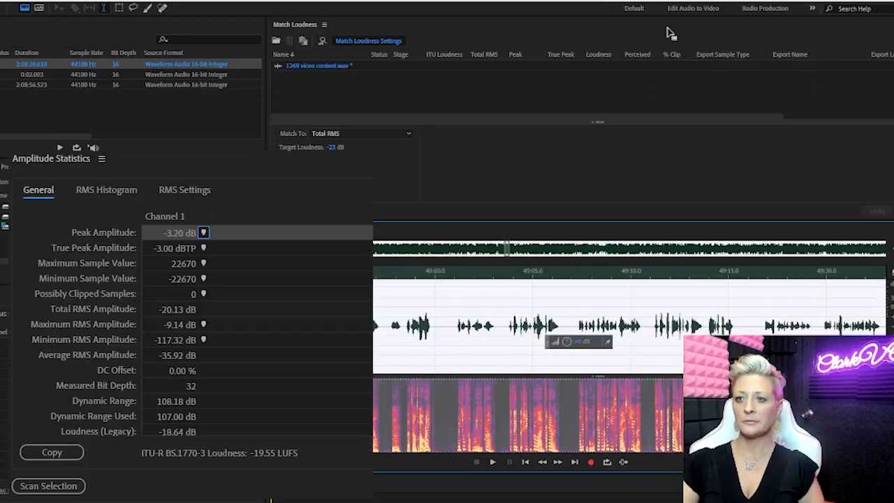
pyautogui.click(635, 9)
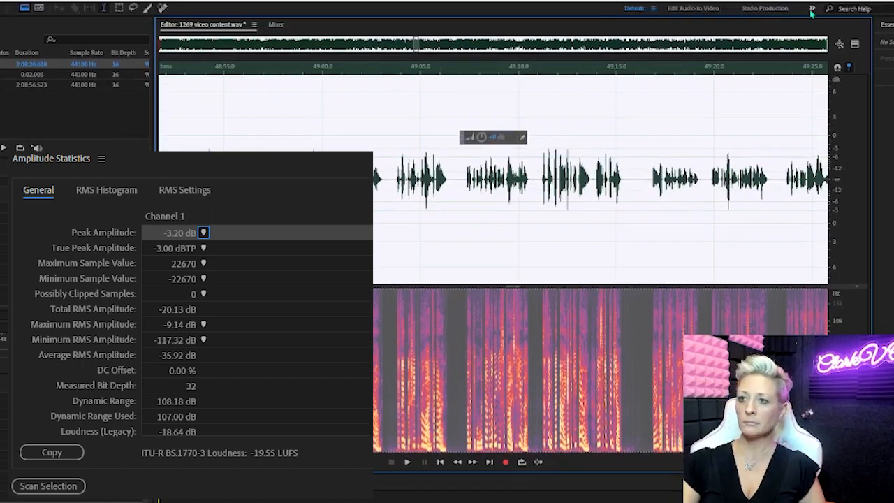
pyautogui.click(813, 8)
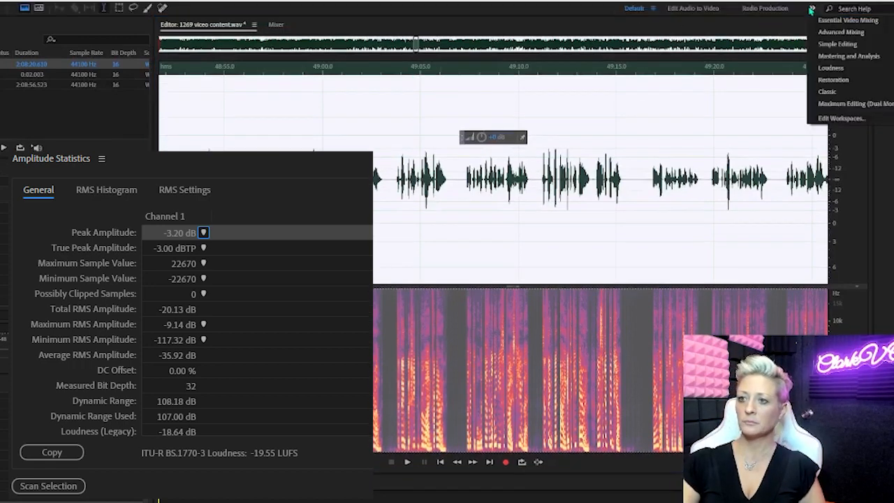
pyautogui.click(834, 70)
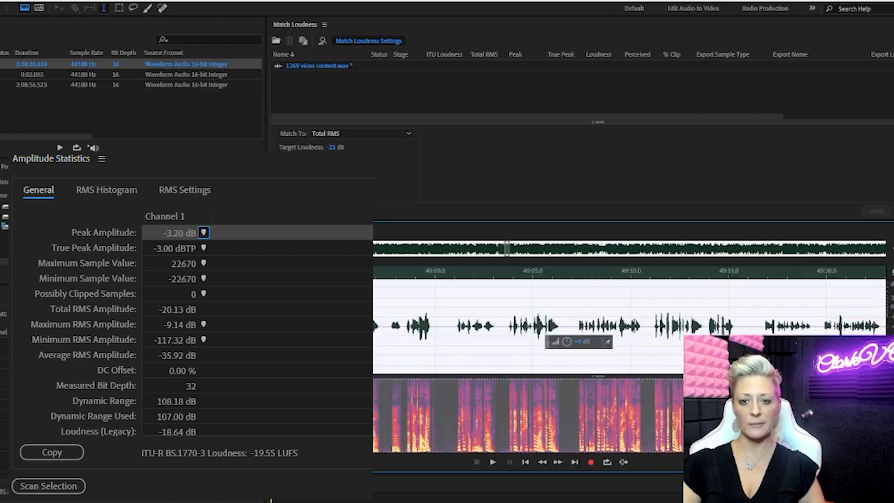
pyautogui.click(48, 486)
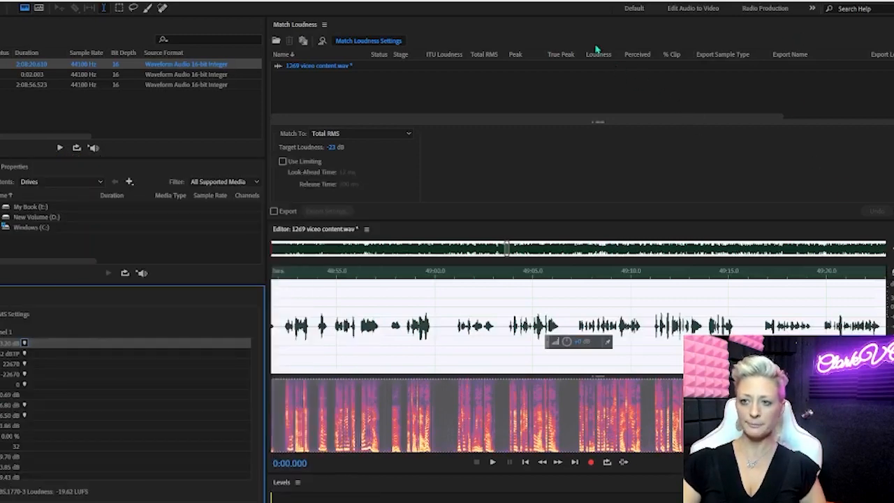
pyautogui.click(636, 8)
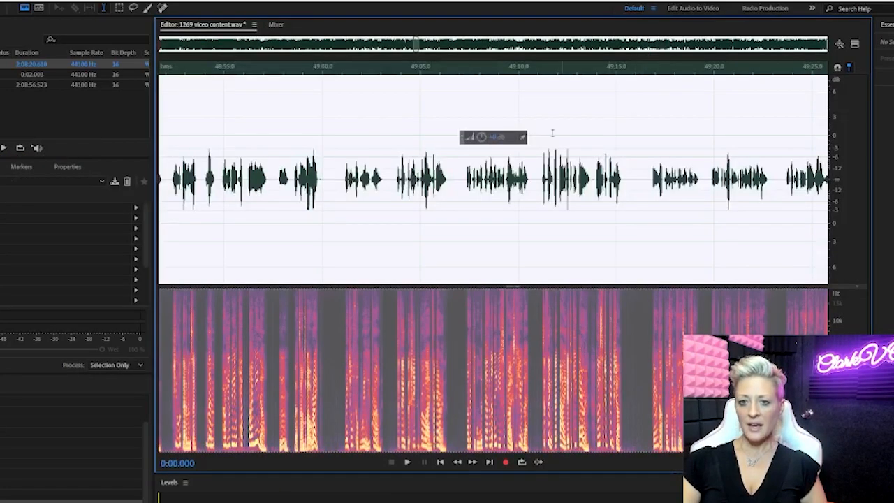
# Clear the whole-file selection and show the full length of the processed waveform.
pyautogui.scroll(5, 839, 168)
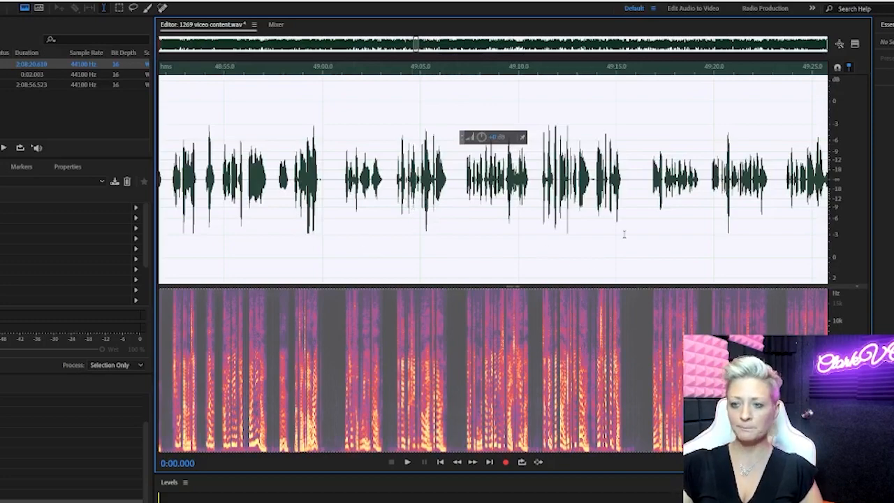
pyautogui.scroll(-10, 624, 234)
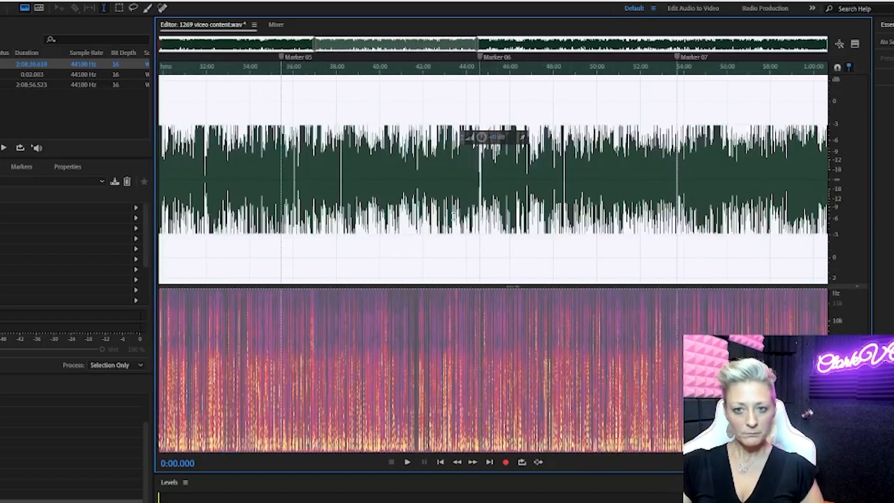
pyautogui.scroll(-4, 377, 207)
pyautogui.click(364, 205)
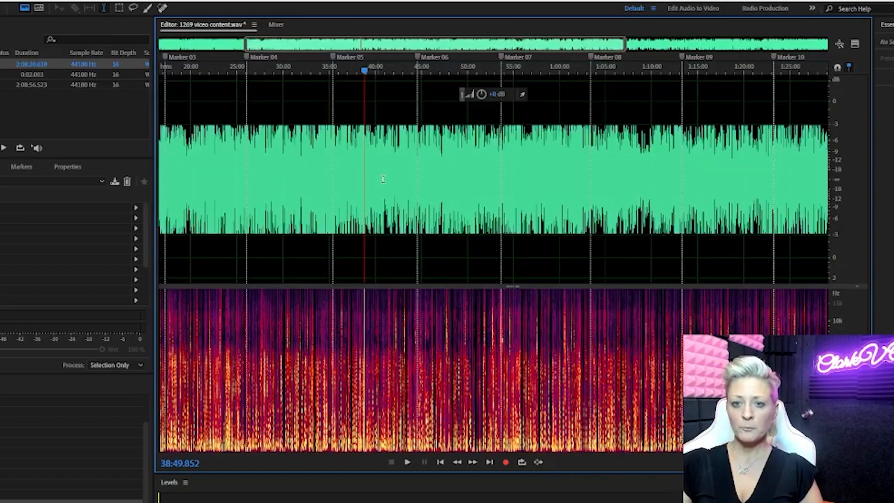
pyautogui.scroll(-3, 383, 179)
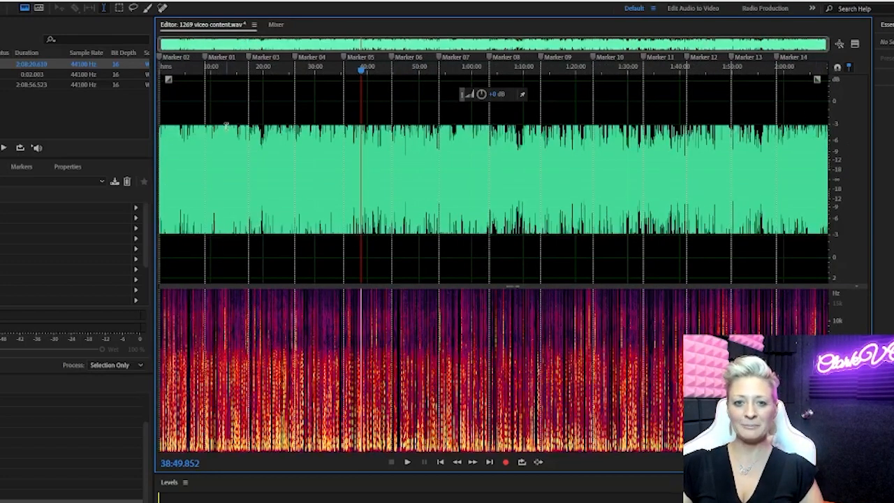
# Reset the effects rack to the (Default) preset.
pyautogui.click(101, 181)
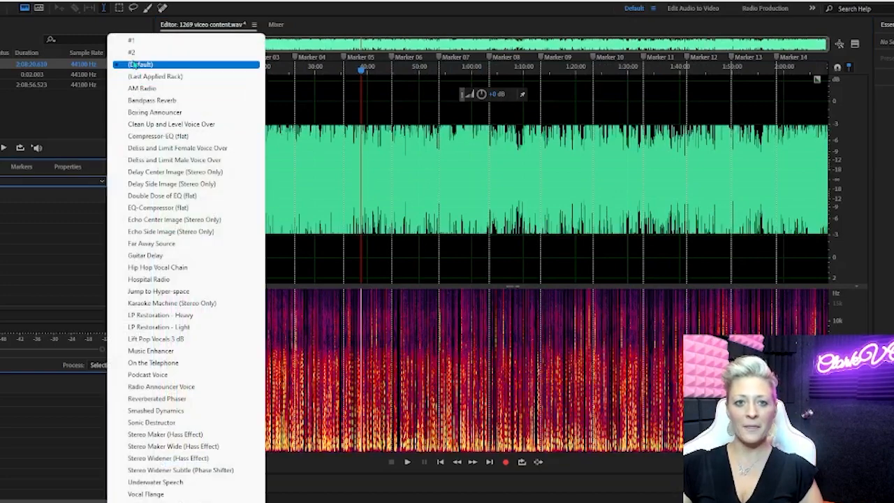
pyautogui.click(136, 65)
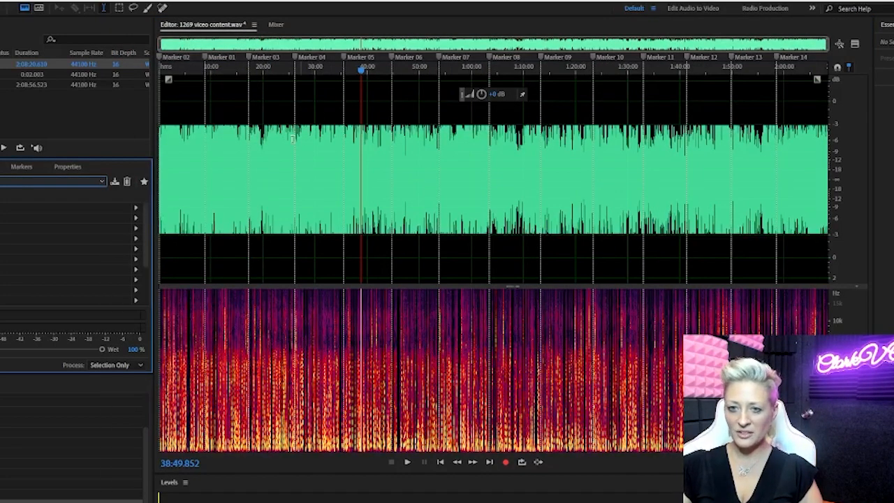
pyautogui.click(189, 107)
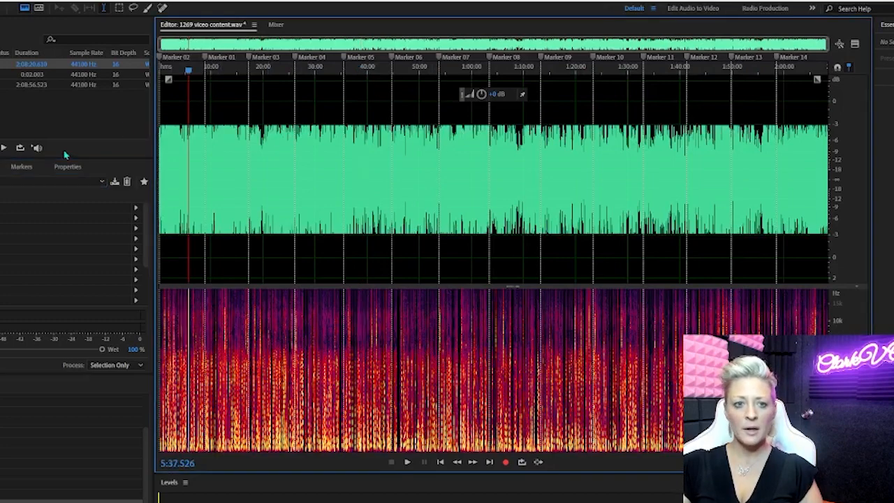
pyautogui.click(91, 181)
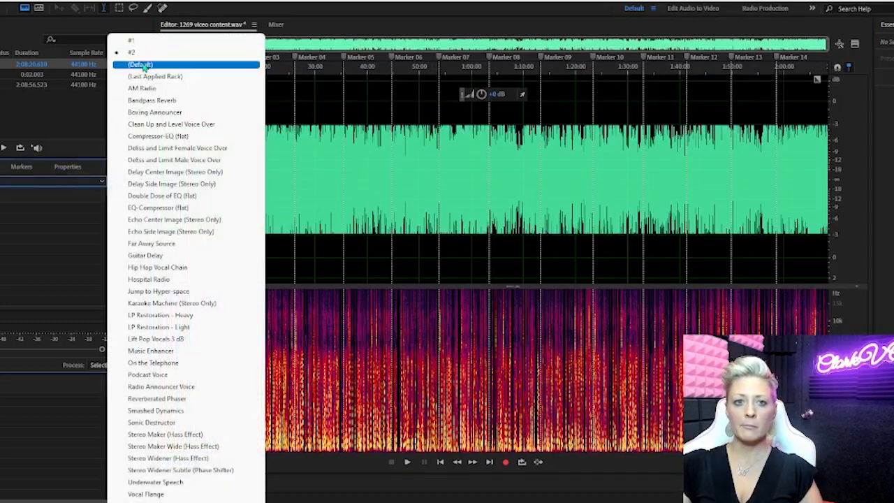
pyautogui.click(142, 65)
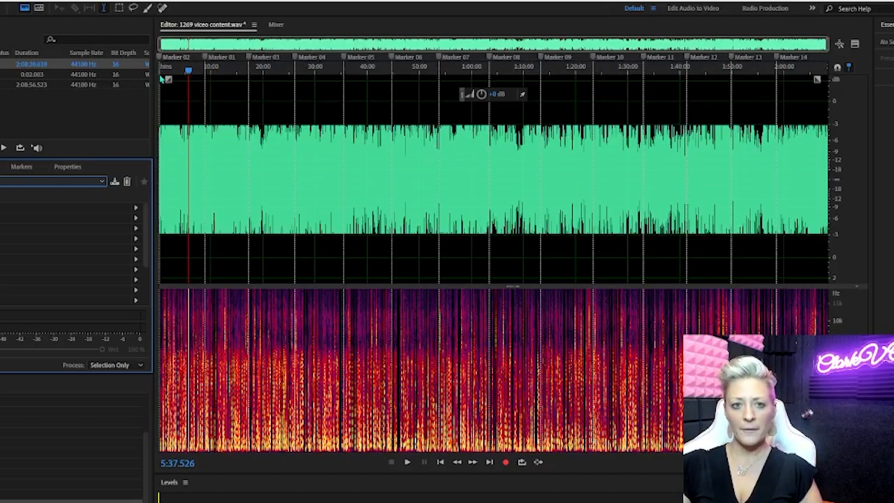
# Inspect the processed recording's waveform at its very end and back at its beginning.
pyautogui.scroll(1, 843, 146)
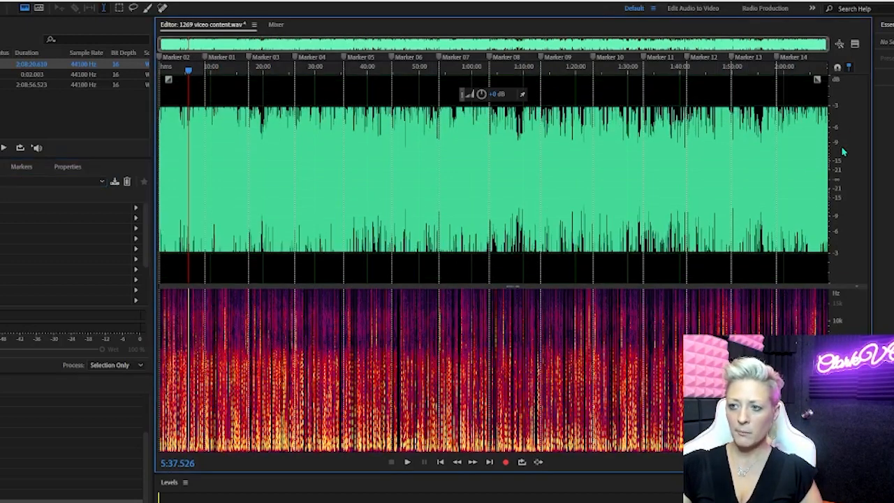
pyautogui.scroll(-2, 843, 154)
pyautogui.scroll(8, 681, 91)
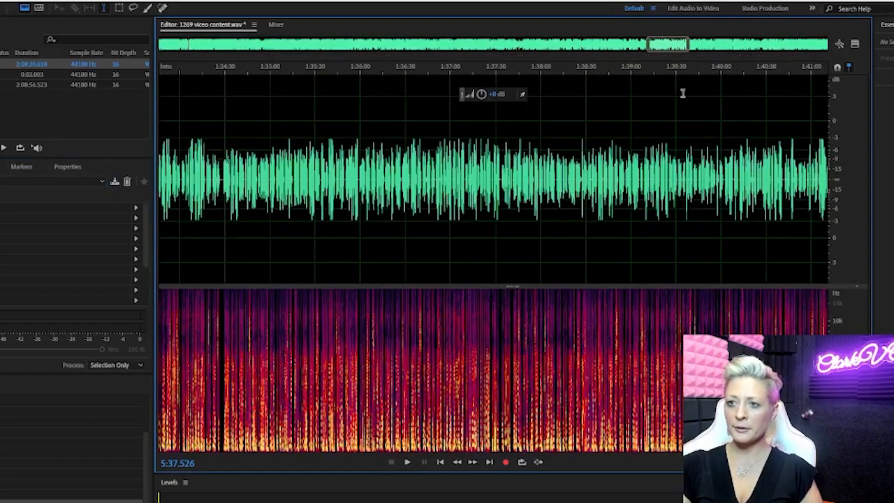
pyautogui.moveTo(672, 45); pyautogui.dragTo(817, 44)
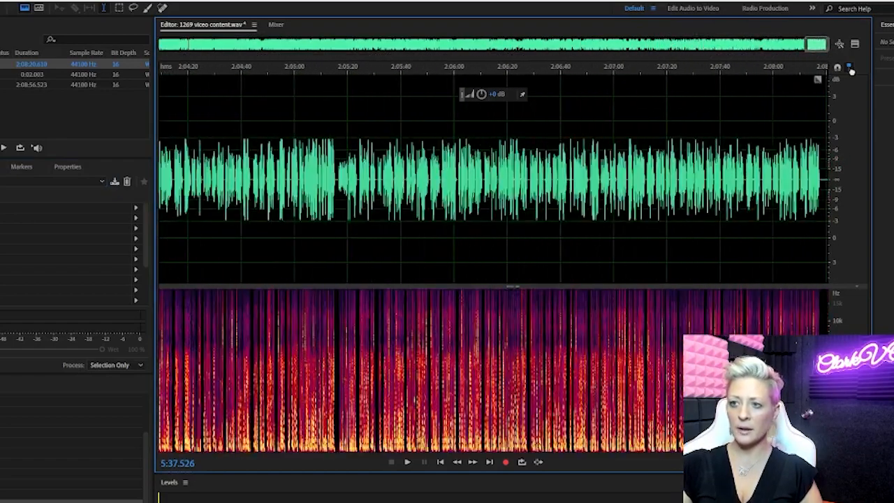
pyautogui.click(827, 163)
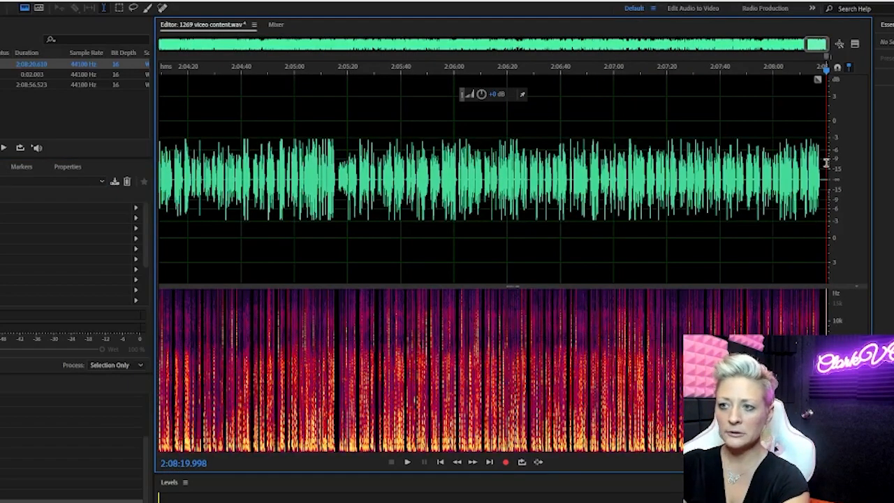
pyautogui.moveTo(816, 45); pyautogui.dragTo(171, 45)
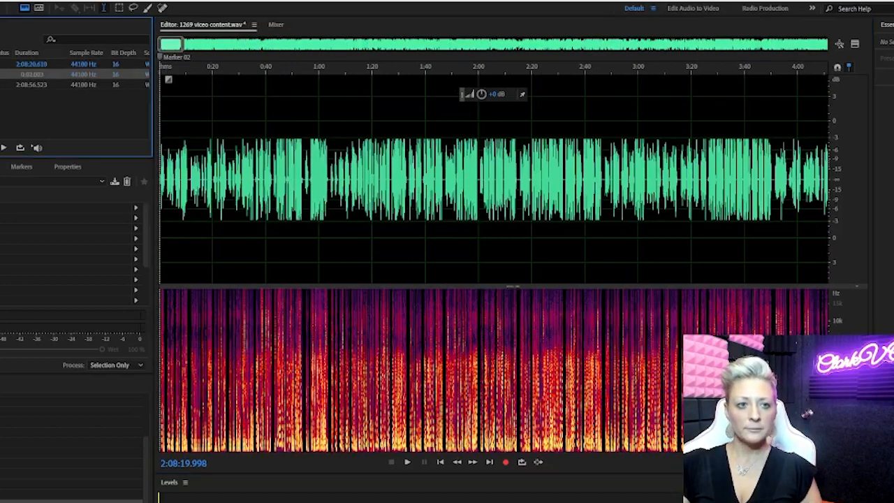
# Open the two-second Untitled 18 clip and copy its entire length, including its marker.
pyautogui.click(31, 64)
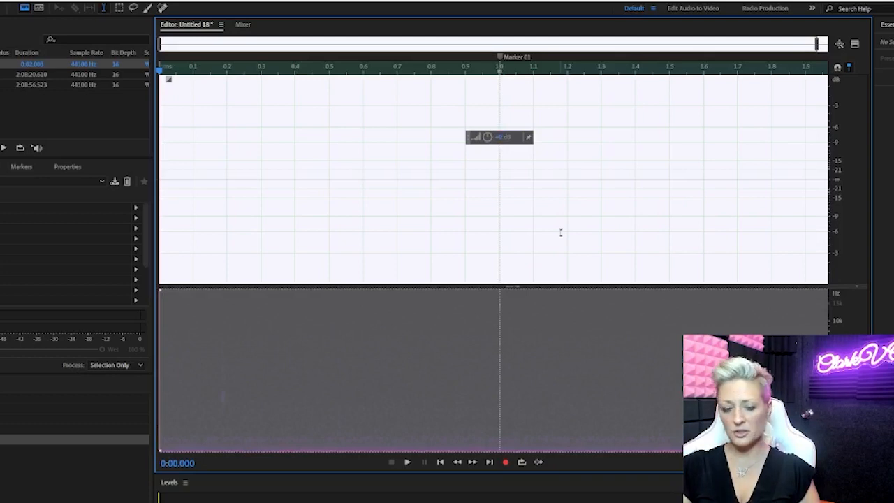
pyautogui.click(458, 98)
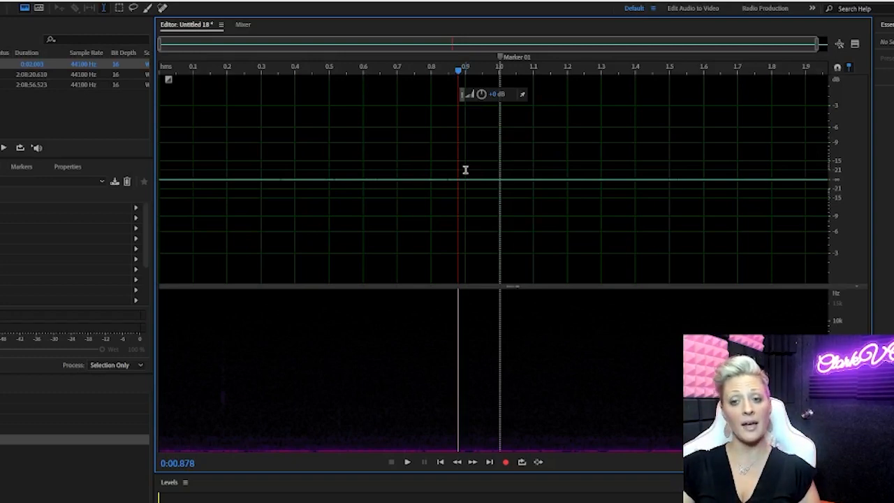
pyautogui.hotkey('ctrl', 'a')
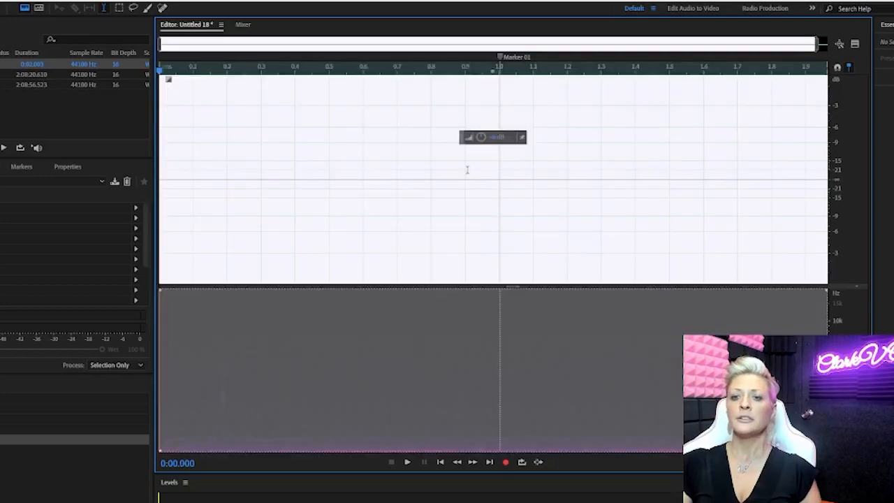
pyautogui.rightClick(466, 169)
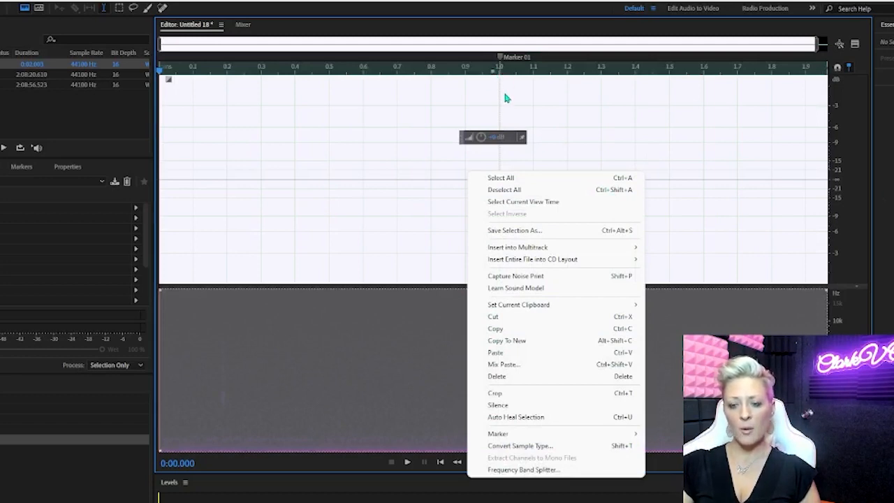
pyautogui.click(496, 329)
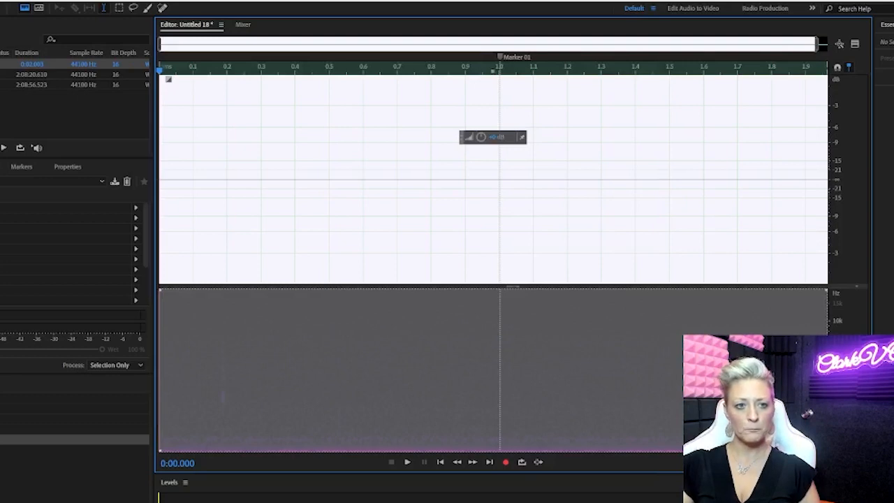
pyautogui.click(31, 84)
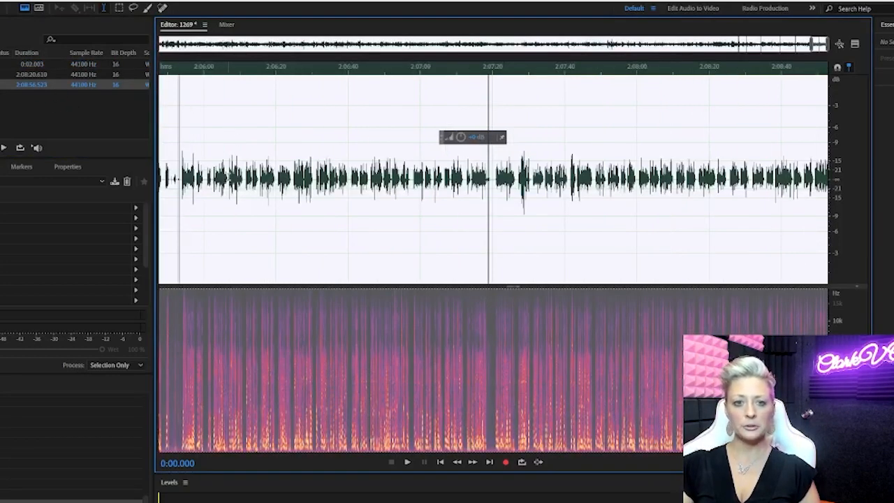
pyautogui.scroll(3, 272, 176)
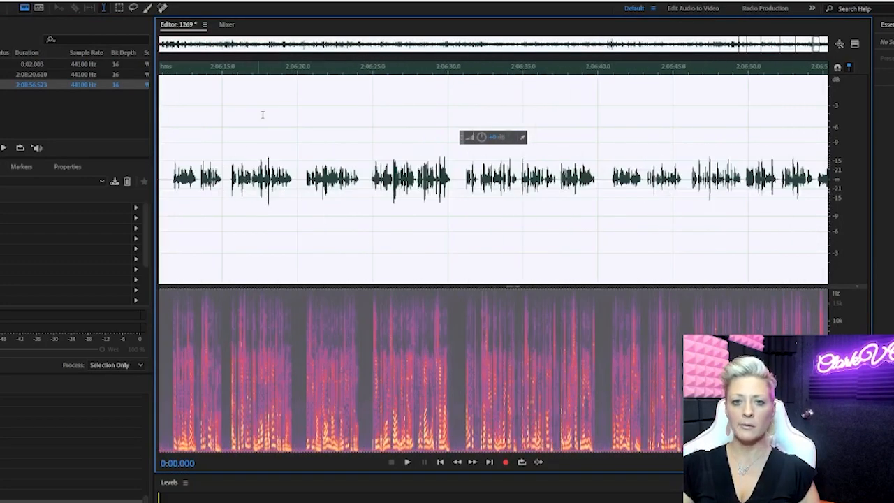
pyautogui.scroll(2, 262, 114)
pyautogui.scroll(-3, 355, 119)
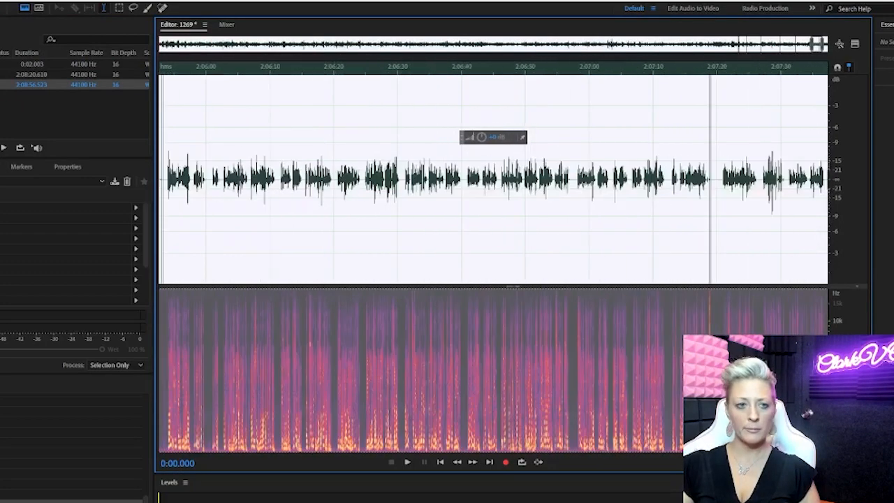
# Switch back to the processed 1269 video content.wav file and play the first spoken phrase at its start.
pyautogui.click(31, 74)
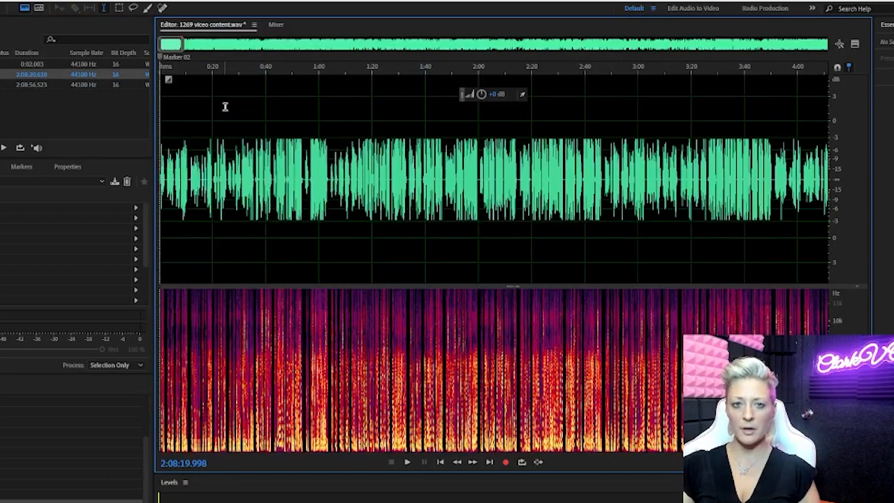
pyautogui.scroll(5, 273, 140)
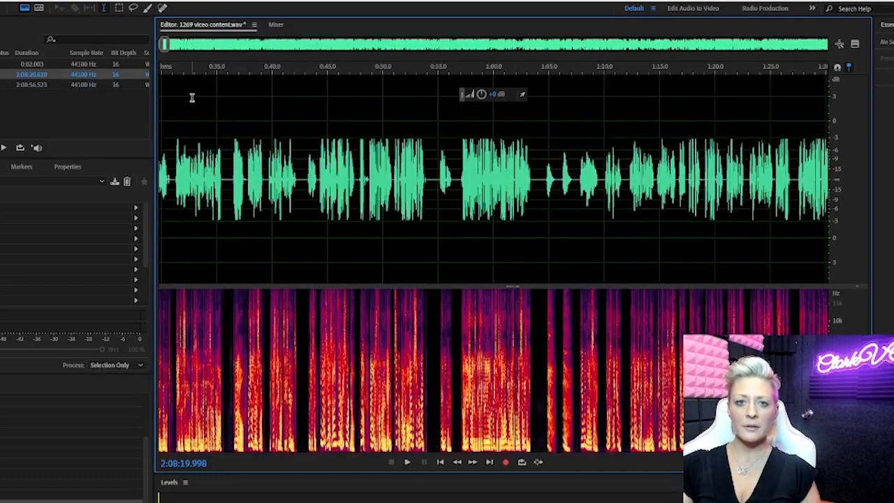
pyautogui.click(163, 44)
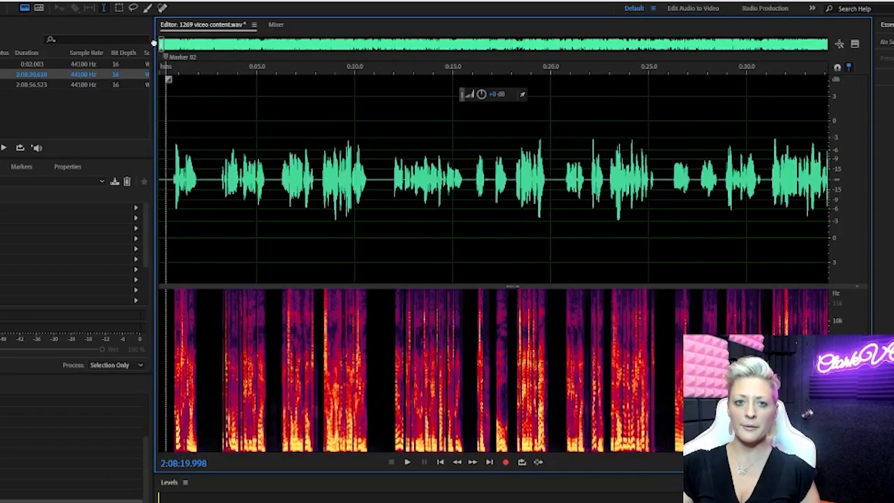
pyautogui.click(171, 166)
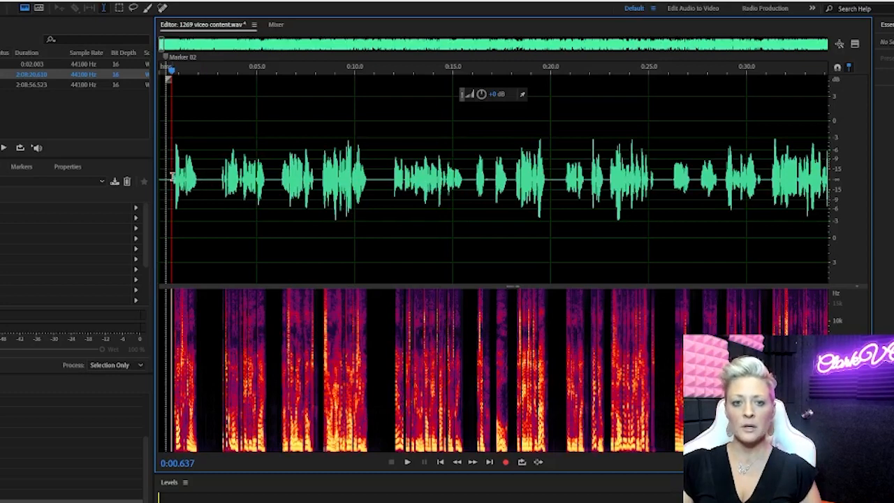
pyautogui.press('space')
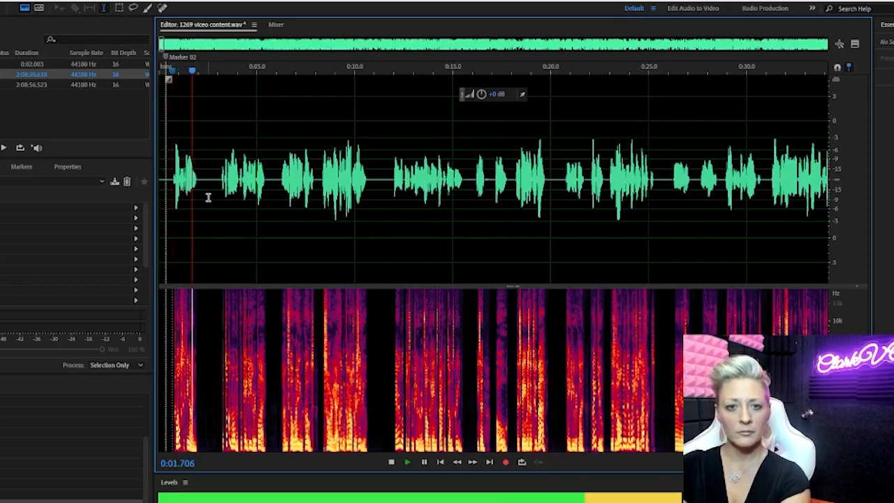
pyautogui.press('space')
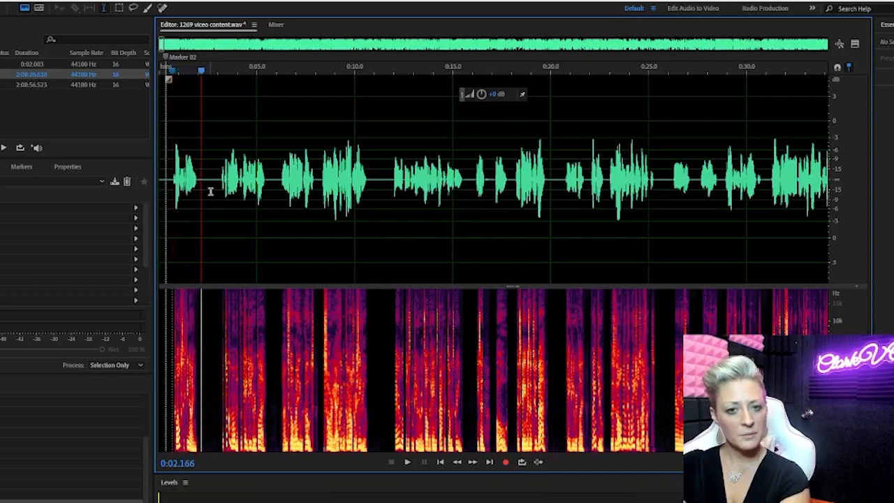
pyautogui.click(169, 178)
pyautogui.press('space')
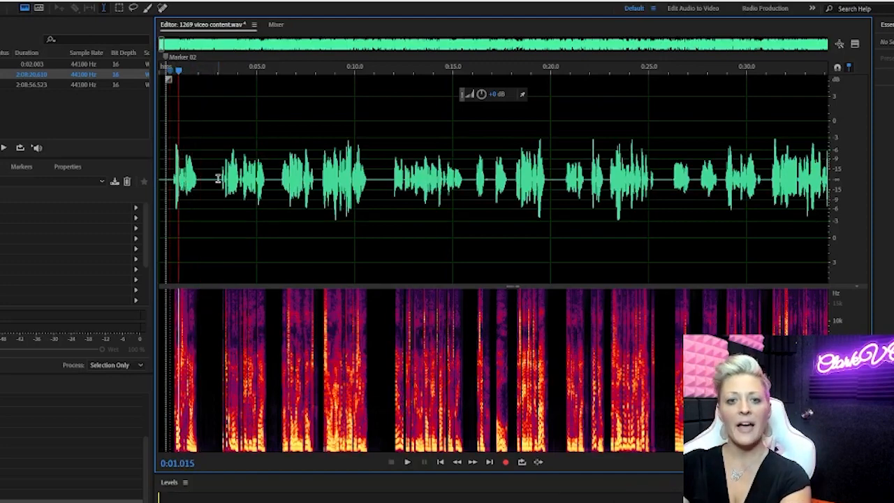
# Replace the opening phrase, from the file start to about 3 seconds, with the copied two-second clip.
pyautogui.moveTo(217, 179); pyautogui.dragTo(132, 180)
pyautogui.rightClick(171, 174)
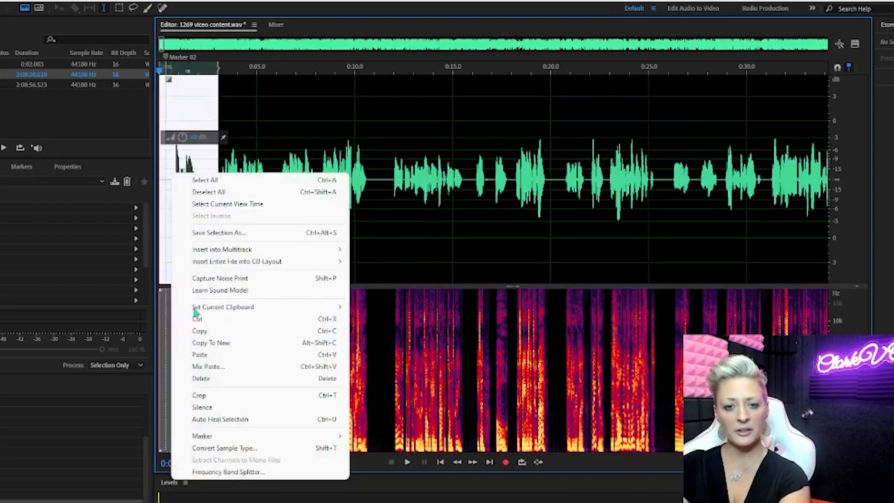
pyautogui.click(194, 355)
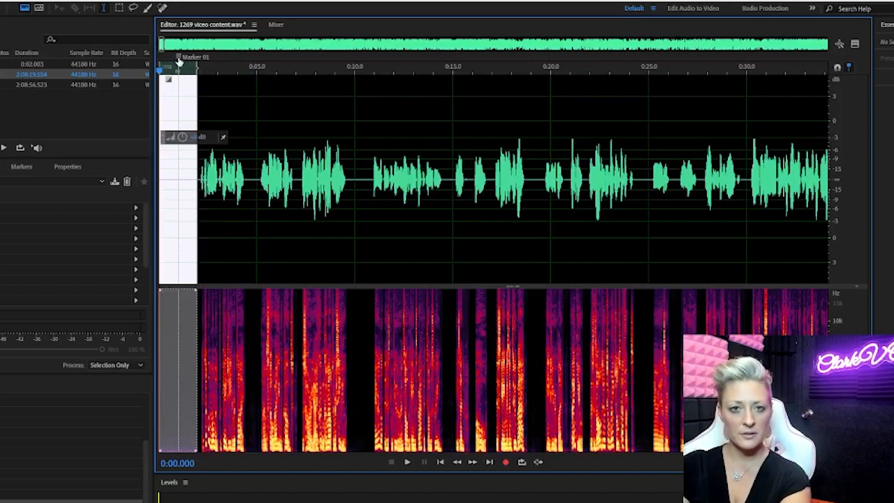
# Rename the pasted marker at the start of the recording as 1269 and clear the selection.
pyautogui.rightClick(179, 62)
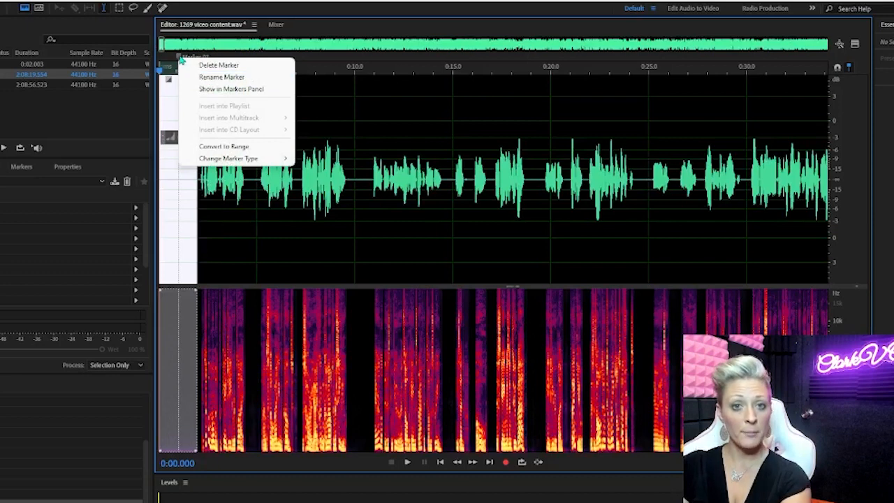
pyautogui.click(219, 77)
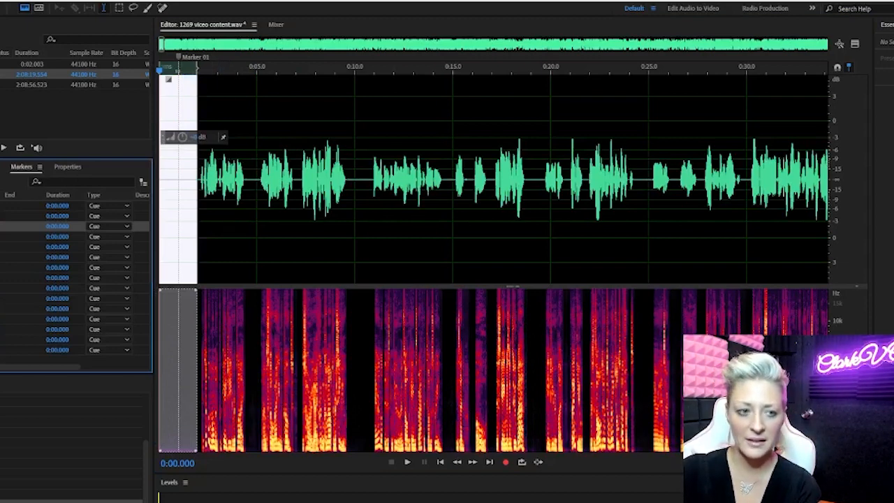
pyautogui.click(318, 117)
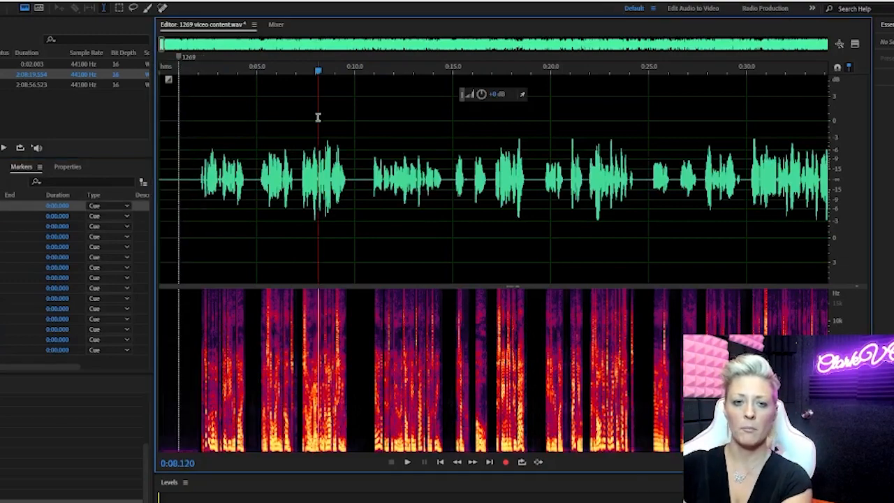
# Locate Marker 01 near 8:45 in the recording and play the short phrase that follows it.
pyautogui.scroll(2, 183, 93)
pyautogui.moveTo(160, 41); pyautogui.dragTo(153, 43)
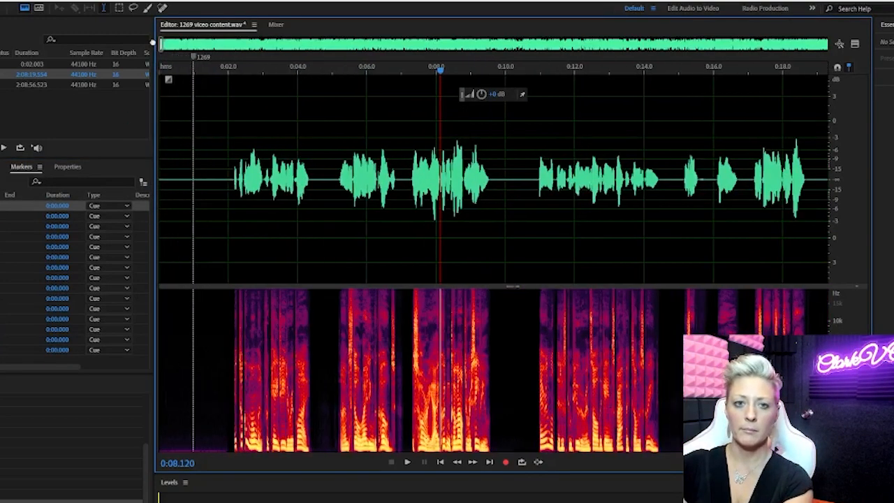
pyautogui.scroll(-6, 294, 121)
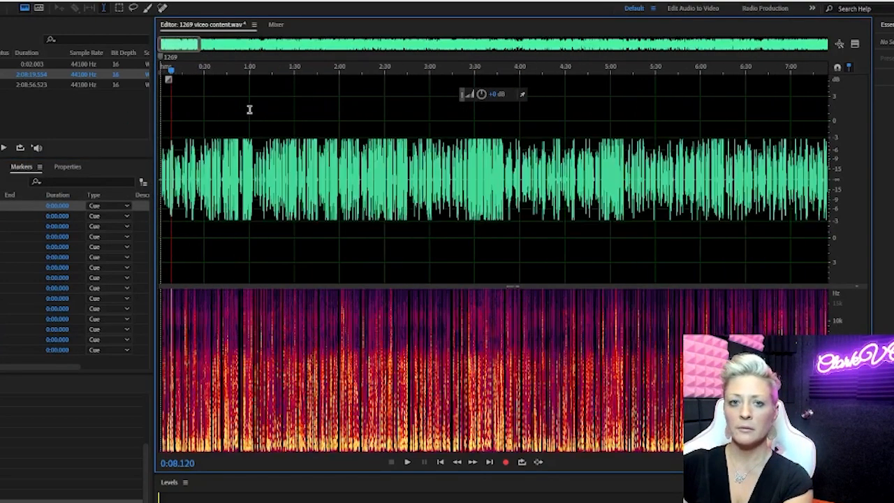
pyautogui.moveTo(185, 43); pyautogui.dragTo(219, 45)
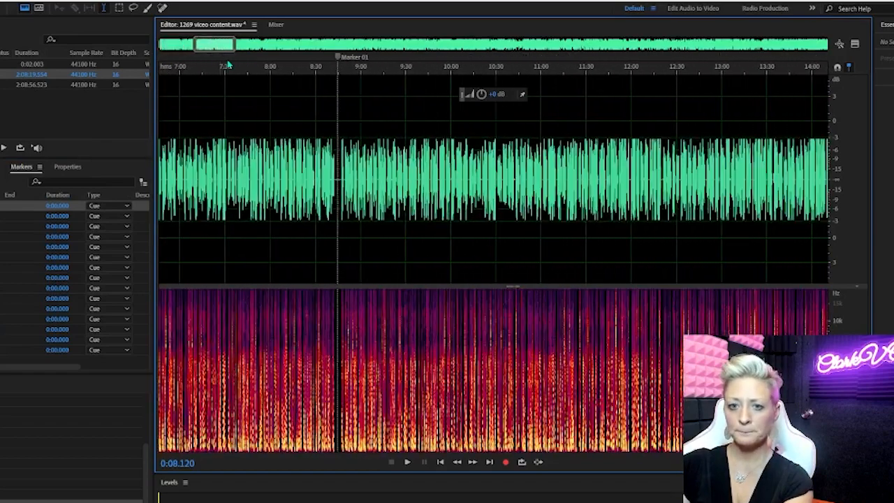
pyautogui.click(340, 183)
pyautogui.scroll(8, 328, 186)
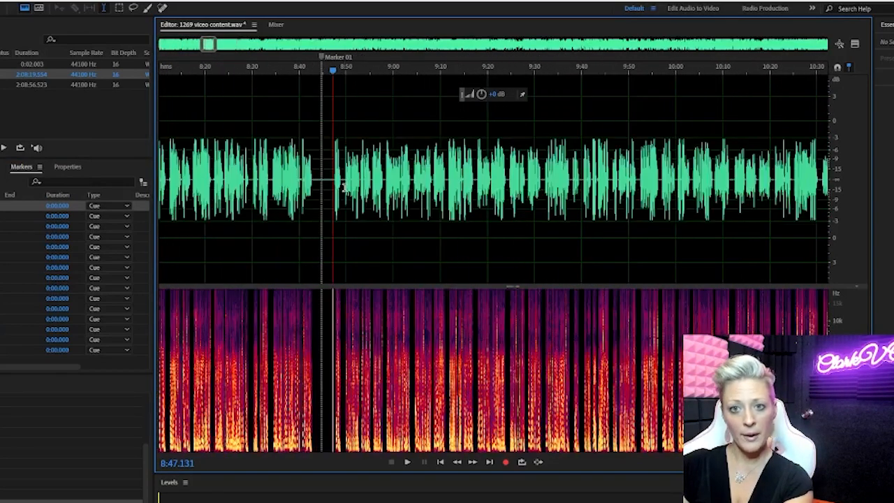
pyautogui.click(300, 186)
pyautogui.press('space')
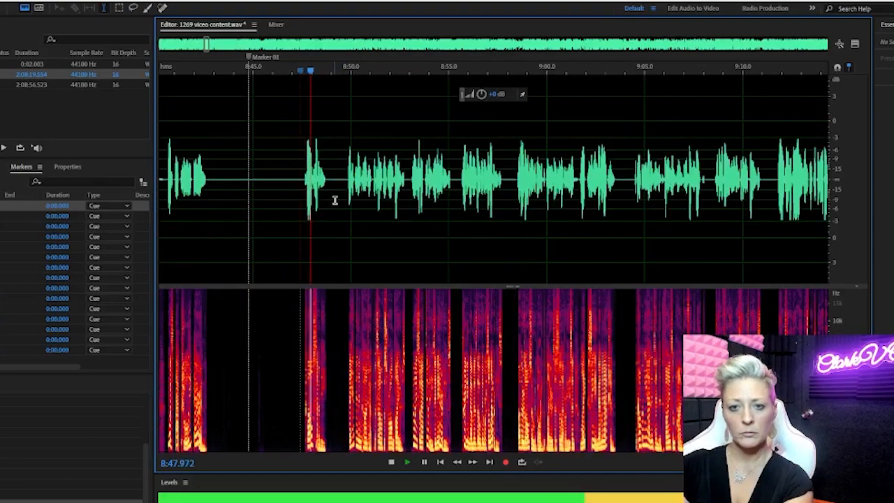
# Replace the silence and short phrase around Marker 01, from about 8:43 to 8:50, with the copied clip.
pyautogui.moveTo(344, 183); pyautogui.dragTo(215, 203)
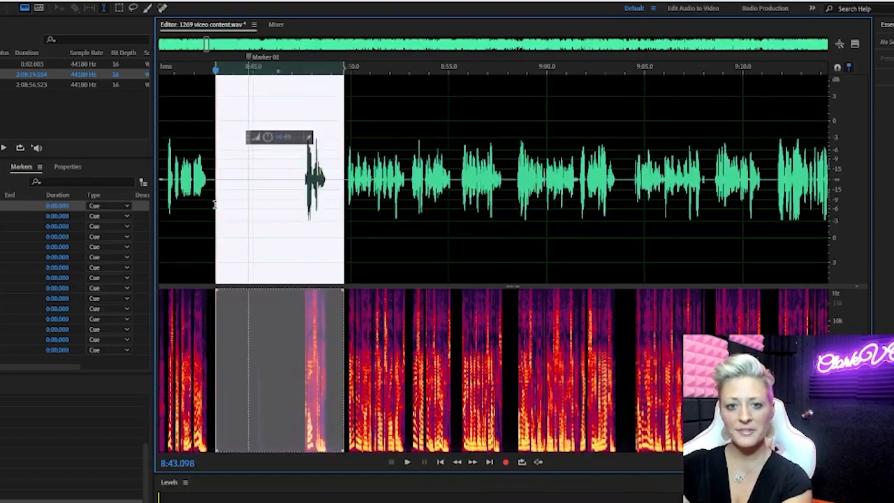
pyautogui.rightClick(255, 206)
pyautogui.click(278, 387)
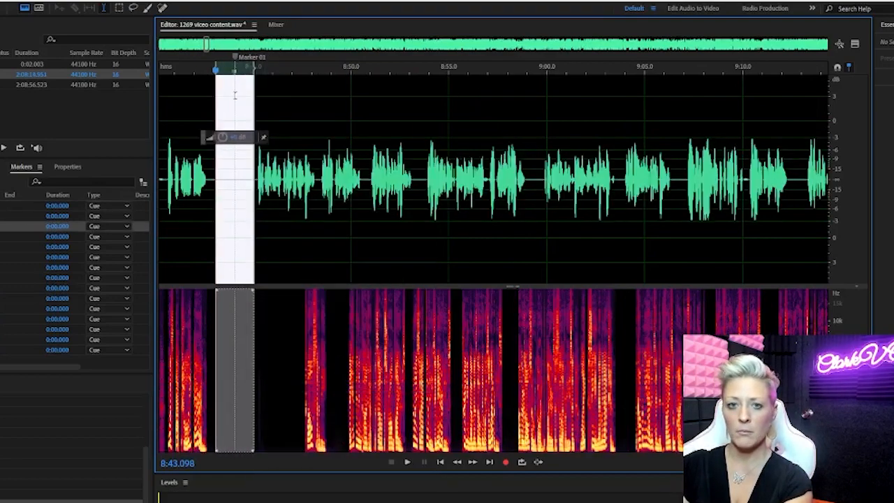
# Rename the pasted marker near 8:44 as 1270 and clear the selection.
pyautogui.rightClick(237, 61)
pyautogui.click(278, 75)
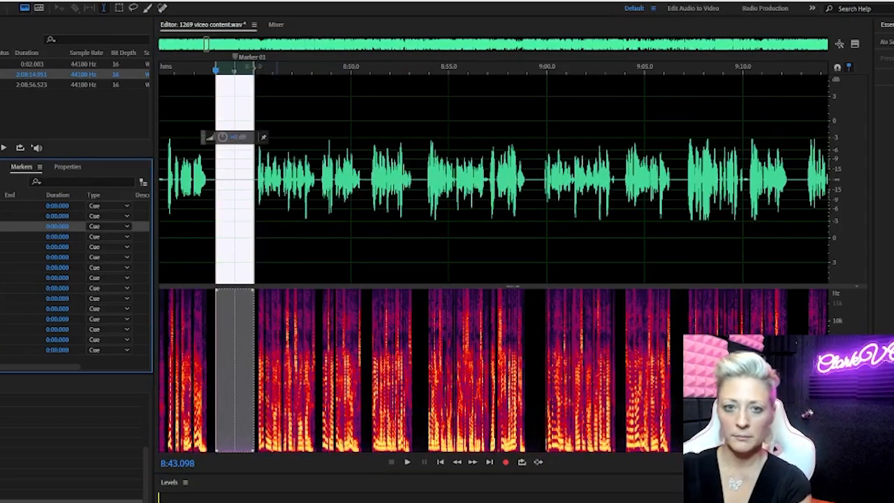
pyautogui.click(291, 105)
# Replace the silence and spoken announcement around Marker 03, from about 17:09 to 17:14, with the copied clip.
pyautogui.scroll(-8, 291, 115)
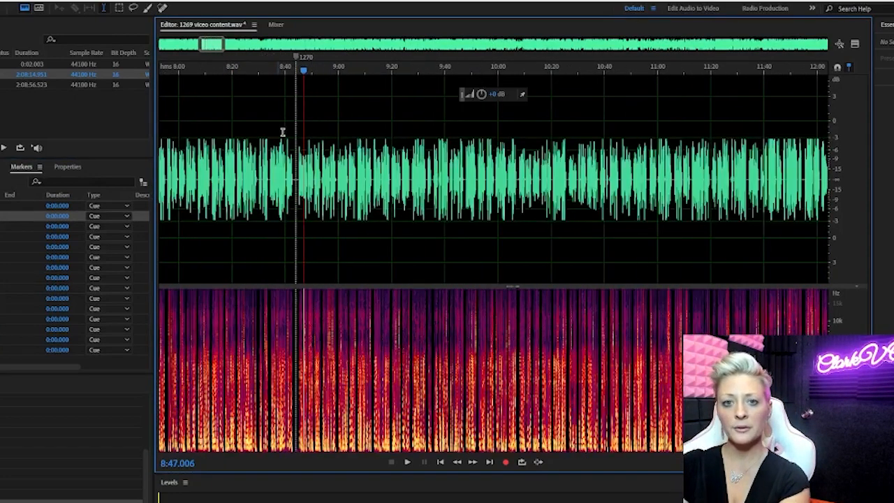
pyautogui.scroll(-4, 276, 112)
pyautogui.moveTo(225, 44); pyautogui.dragTo(270, 58)
pyautogui.click(342, 184)
pyautogui.scroll(6, 342, 184)
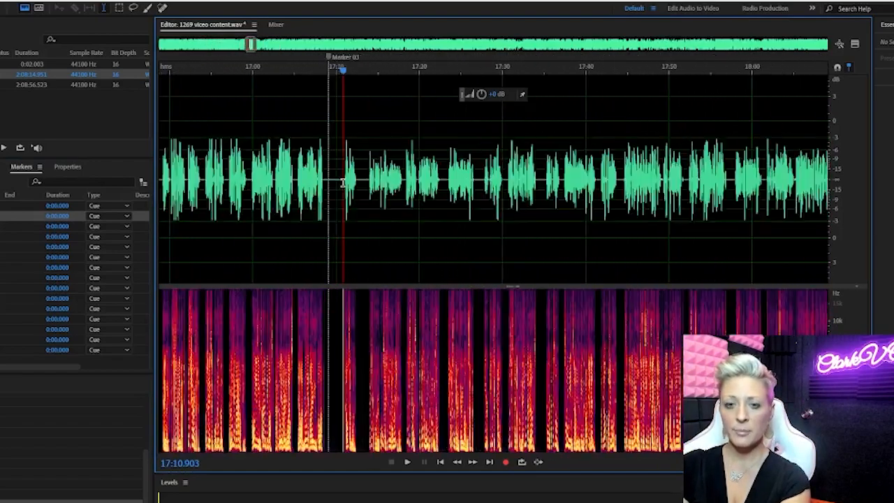
pyautogui.scroll(3, 342, 184)
pyautogui.press('space')
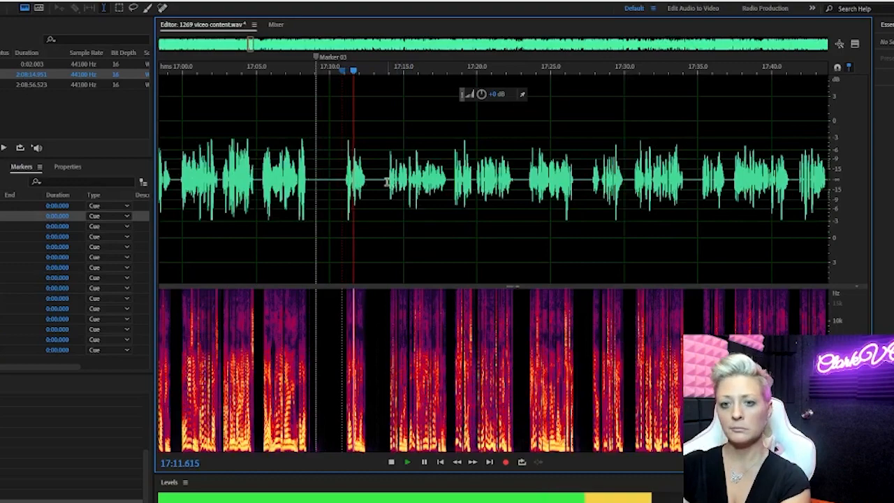
pyautogui.moveTo(387, 182); pyautogui.dragTo(314, 208)
pyautogui.rightClick(342, 200)
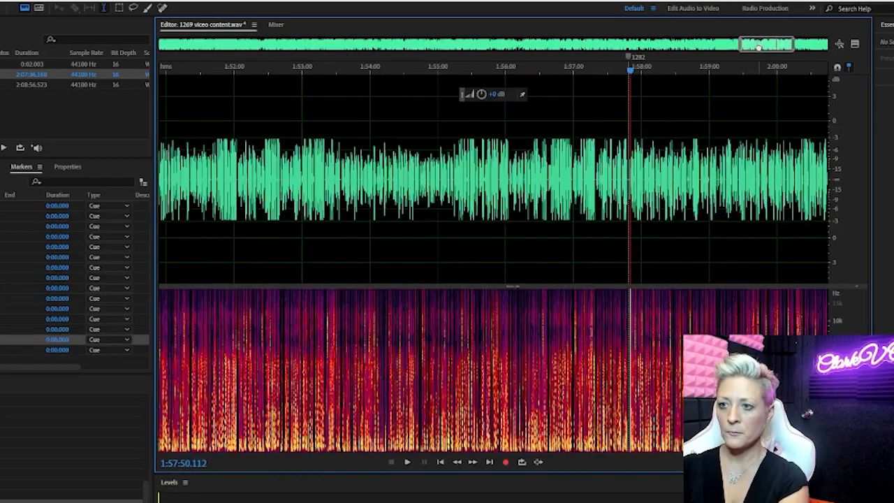
# Rename the marker at the very end of the recording and deselect it.
pyautogui.moveTo(783, 45); pyautogui.dragTo(820, 44)
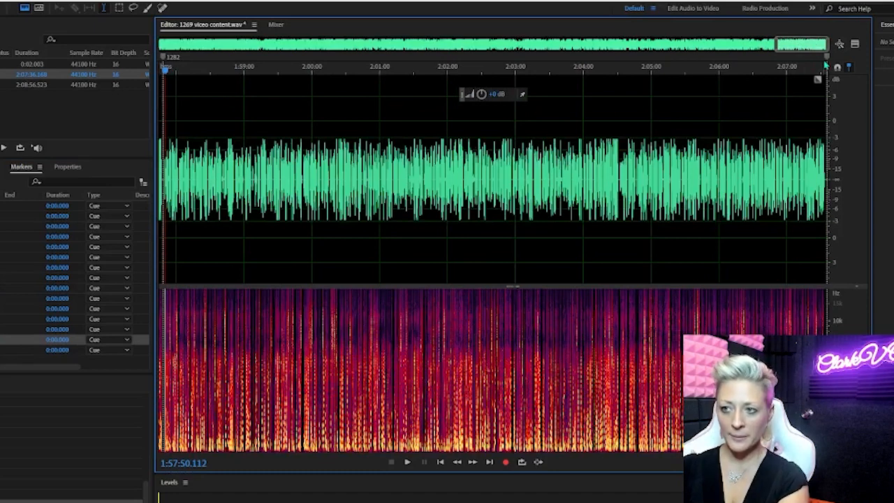
pyautogui.rightClick(828, 63)
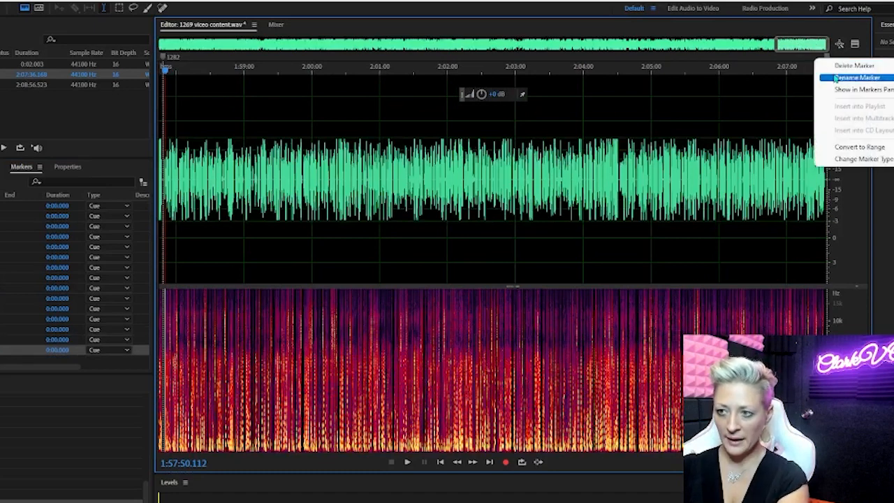
pyautogui.click(845, 82)
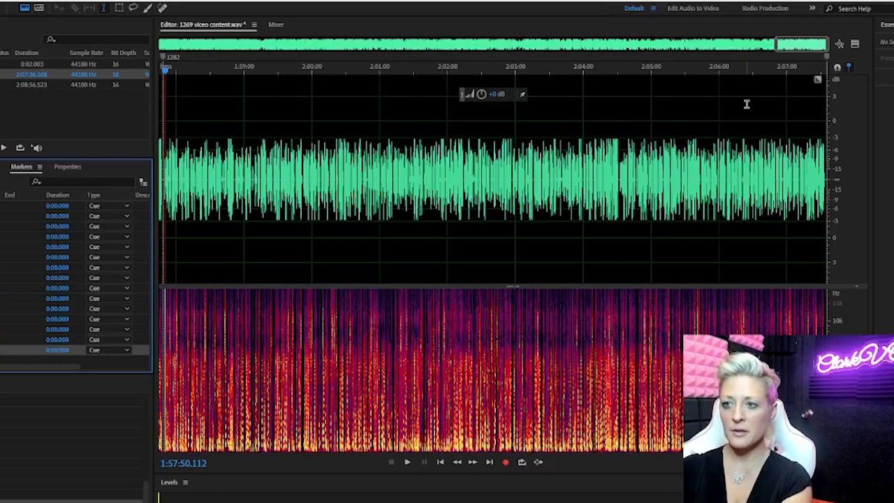
pyautogui.click(747, 105)
# Select every marker in the marker list, from the last to the first, and merge them into range markers.
pyautogui.click(13, 350)
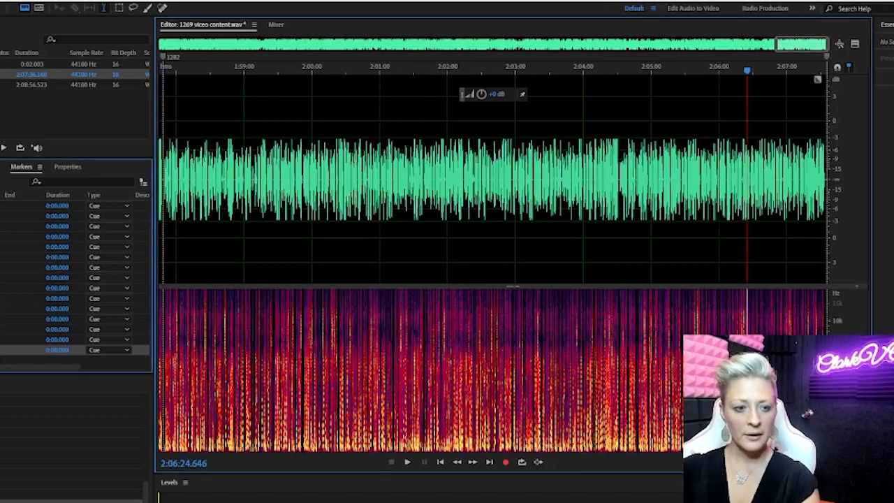
pyautogui.hotkey('shift', 'Up')
pyautogui.hotkey('shift', 'Up')
pyautogui.hotkey('shift', 'Up')
pyautogui.hotkey('shift', 'Up')
pyautogui.hotkey('shift', 'Up')
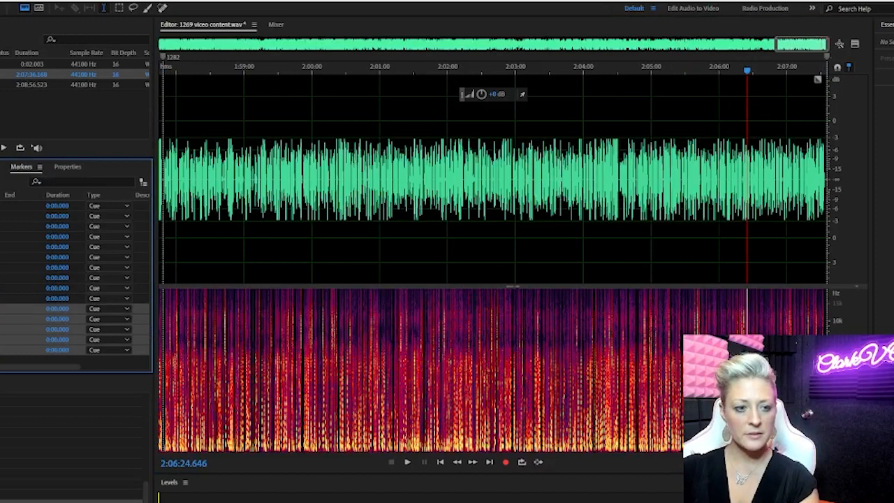
pyautogui.hotkey('shift', 'Up')
pyautogui.hotkey('shift', 'Up')
pyautogui.hotkey('shift', 'Up')
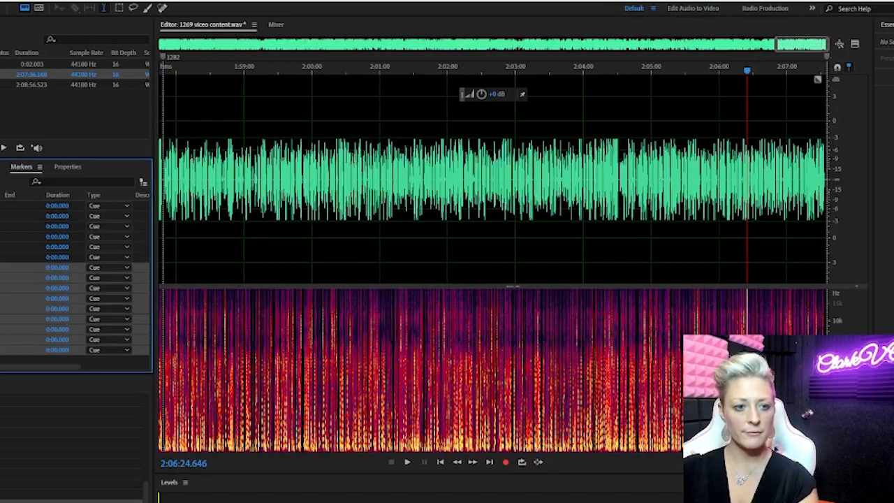
pyautogui.hotkey('shift', 'Up')
pyautogui.hotkey('shift', 'Up')
pyautogui.hotkey('shift', 'Up')
pyautogui.hotkey('shift', 'Up')
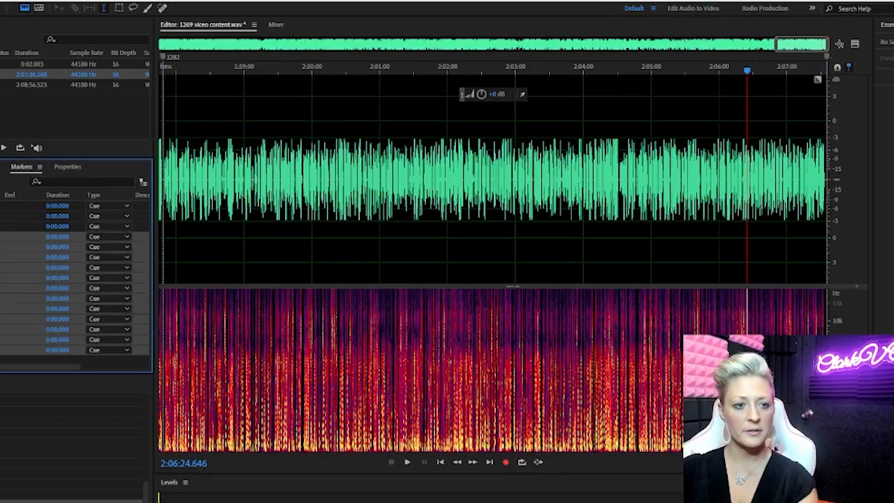
pyautogui.hotkey('shift', 'Up')
pyautogui.hotkey('shift', 'Up')
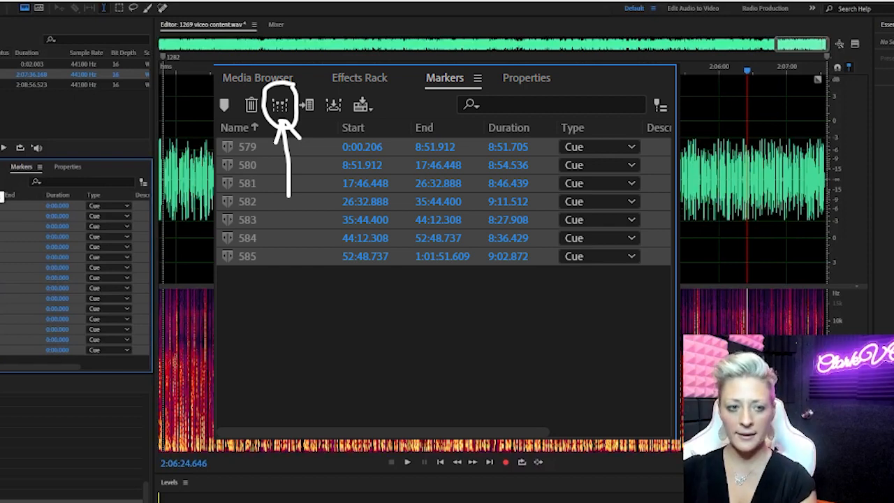
pyautogui.click(0, 182)
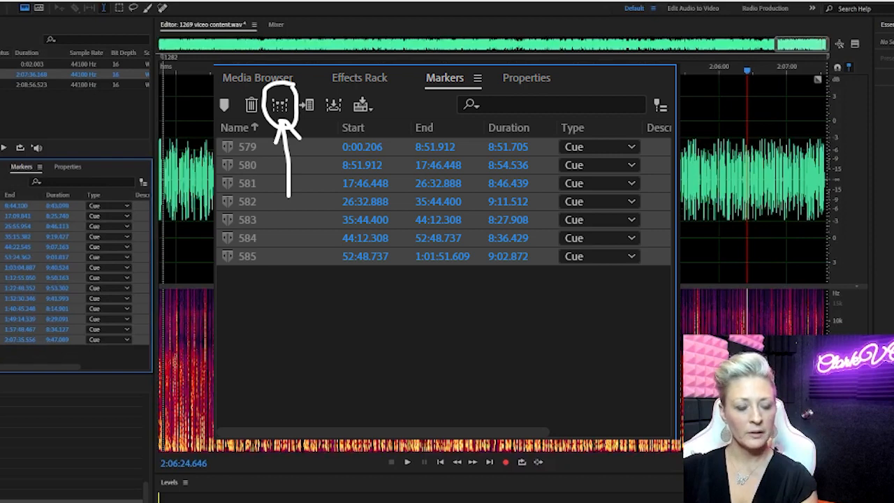
# Export the audio within the range markers as 192 Kbps mono MP3 files, using marker names with the prefix "Love Contract".
pyautogui.hotkey('alt', 'f')
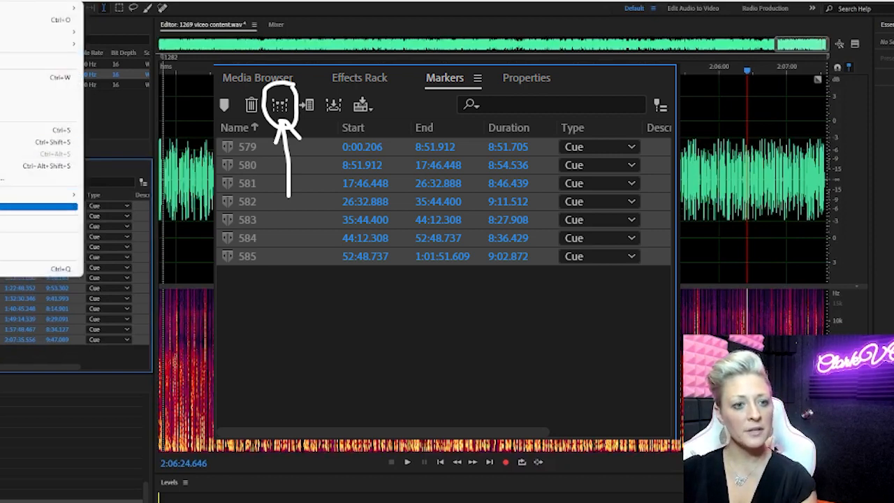
pyautogui.moveTo(2, 207)
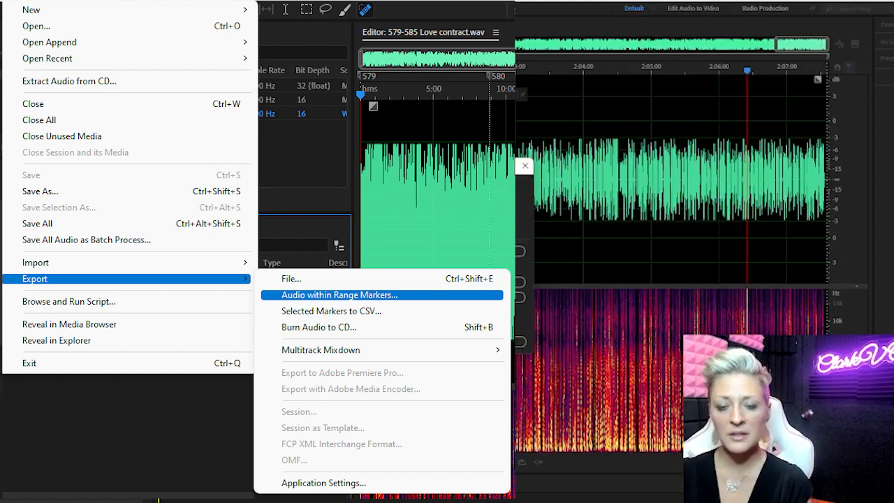
pyautogui.click(339, 295)
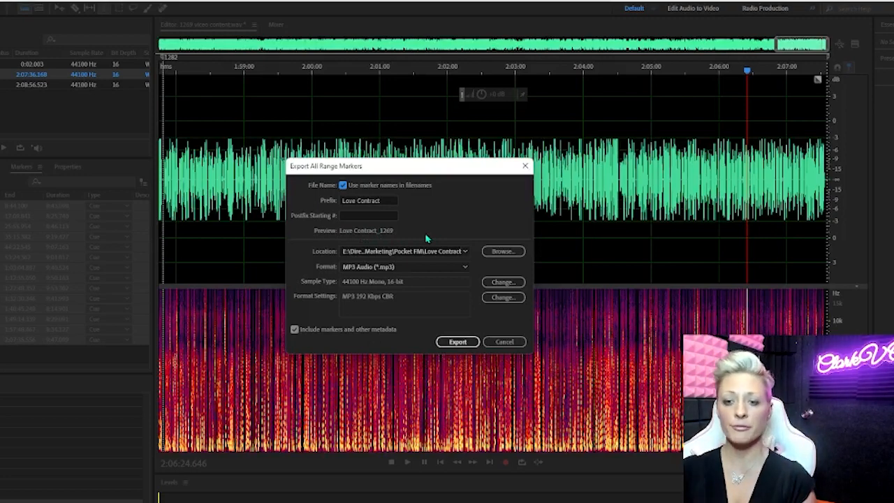
pyautogui.click(459, 343)
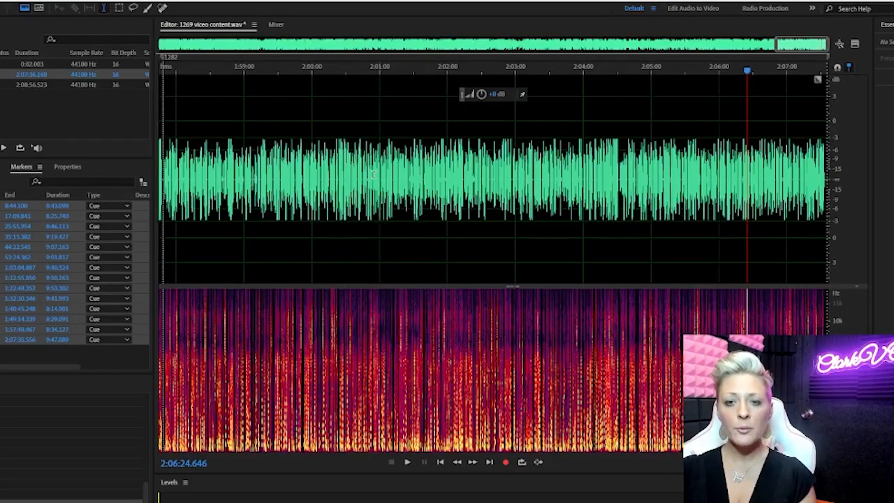
# Delete the faint noise in the pause near 0:35.1, removing a sliver of about 0.1 seconds.
pyautogui.scroll(5, 502, 148)
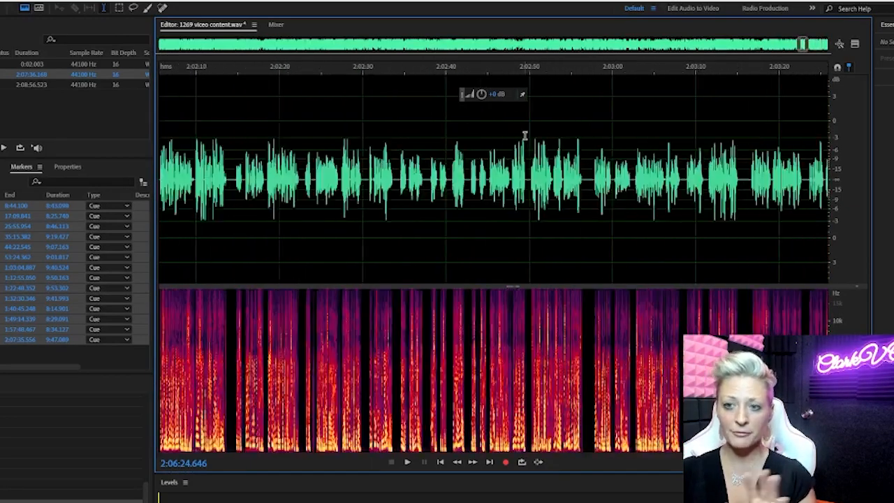
pyautogui.scroll(-5, 525, 135)
pyautogui.moveTo(804, 45); pyautogui.dragTo(175, 110)
pyautogui.scroll(3, 225, 179)
pyautogui.scroll(4, 225, 178)
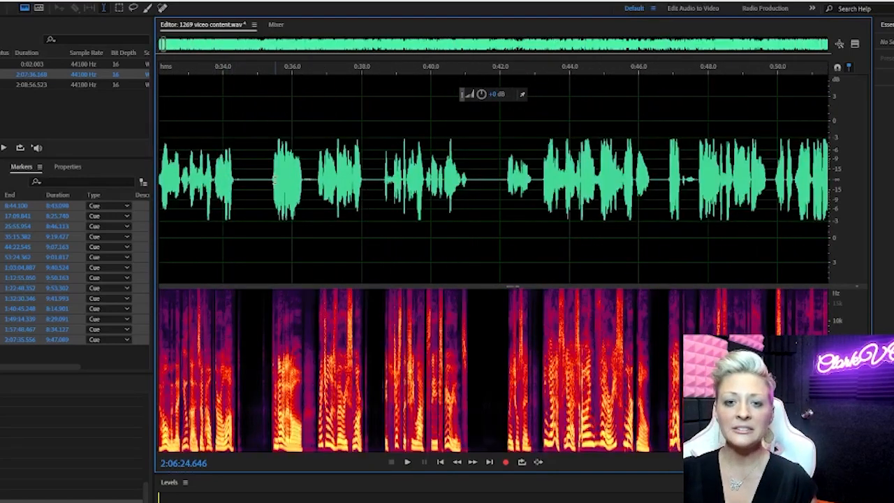
pyautogui.click(266, 181)
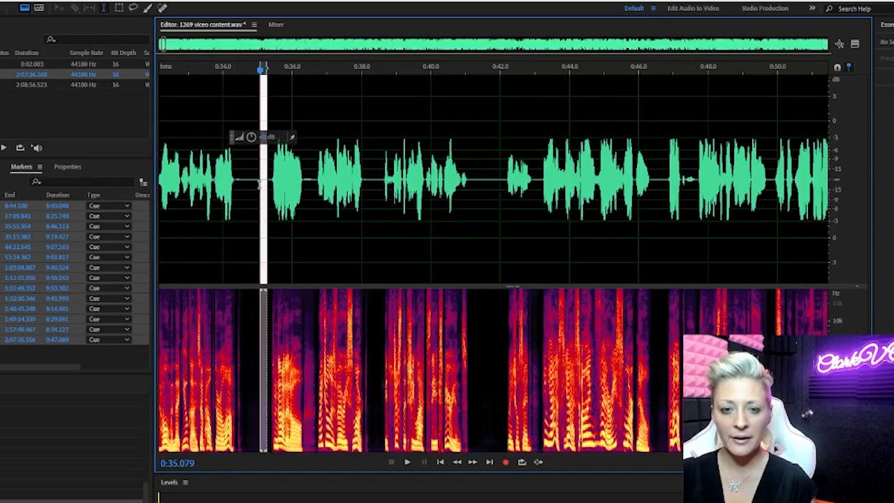
pyautogui.scroll(3, 247, 222)
pyautogui.click(260, 212)
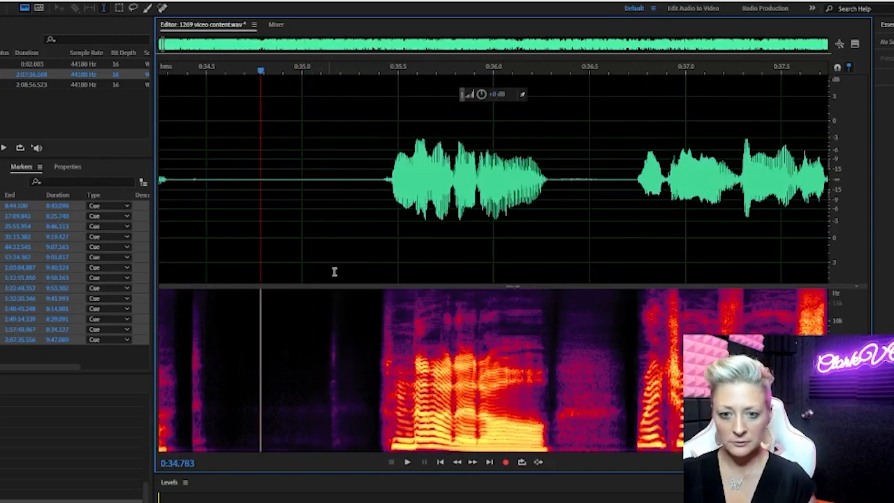
pyautogui.click(340, 179)
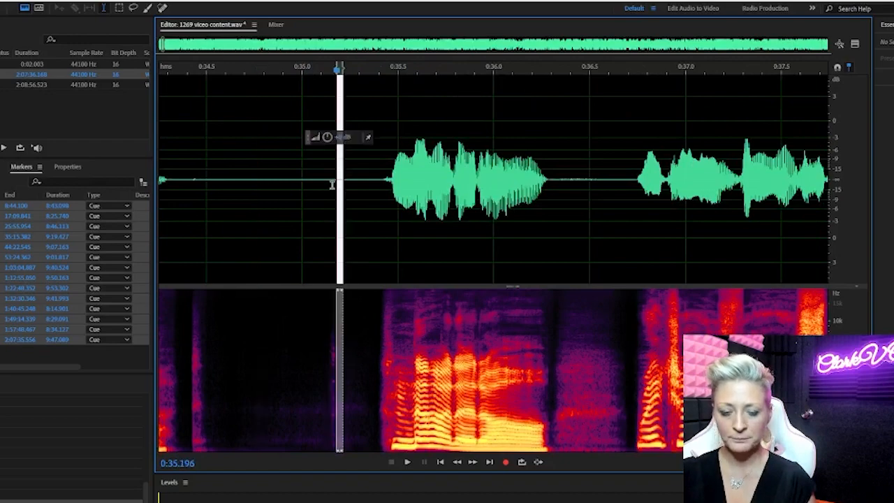
pyautogui.click(324, 194)
pyautogui.scroll(-2, 559, 205)
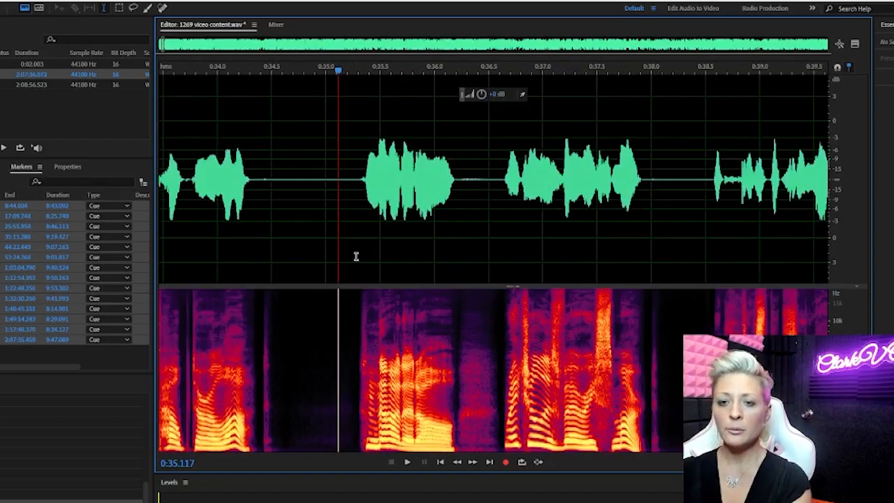
pyautogui.scroll(-1, 355, 256)
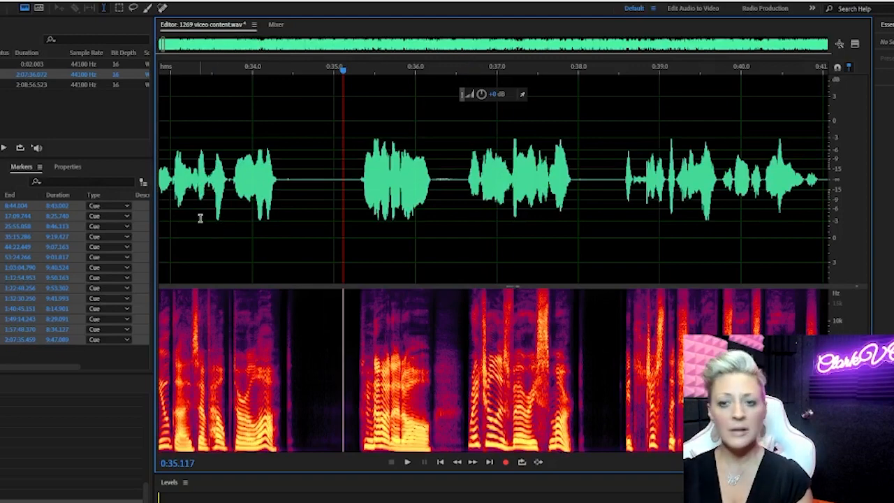
pyautogui.scroll(-2, 297, 169)
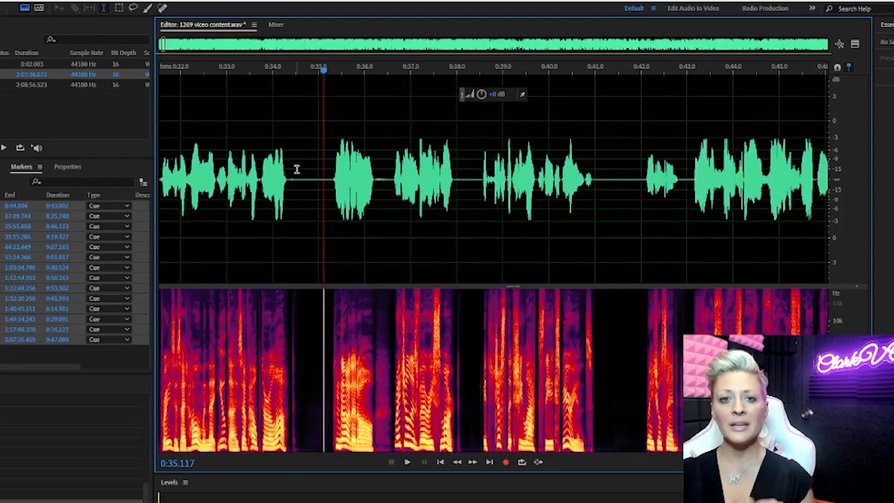
pyautogui.scroll(-5, 297, 169)
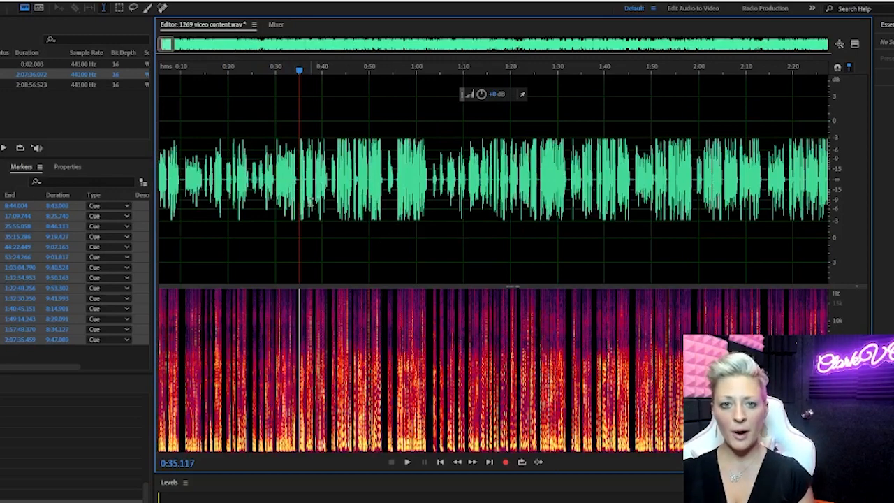
# Delete a sliver of about 0.07 seconds from the pause just before the phrase near 0:38.5.
pyautogui.scroll(5, 310, 67)
pyautogui.scroll(2, 170, 89)
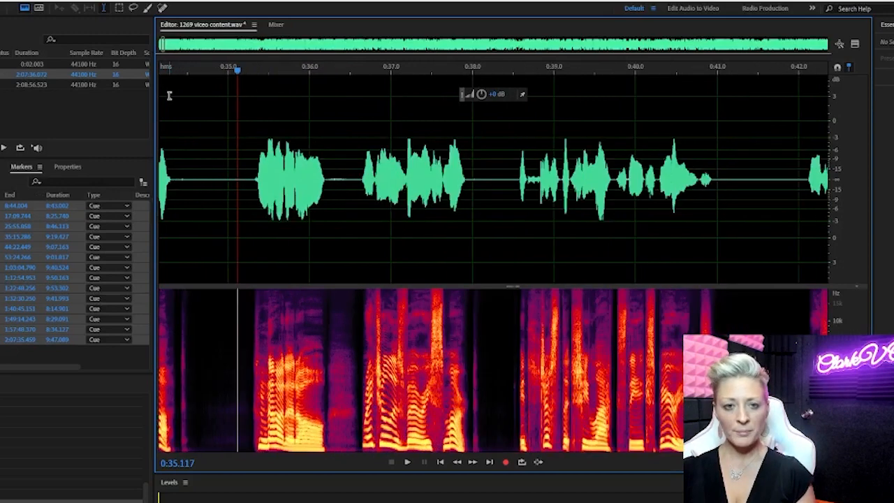
pyautogui.scroll(1, 202, 112)
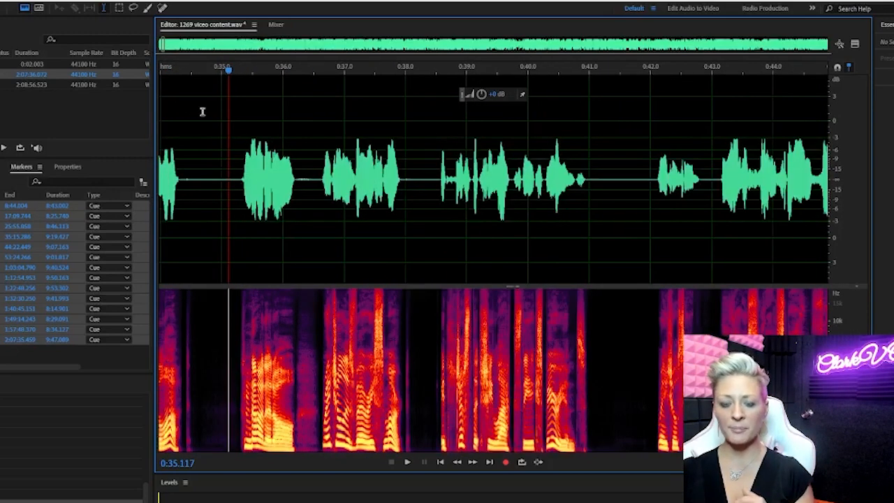
pyautogui.click(617, 186)
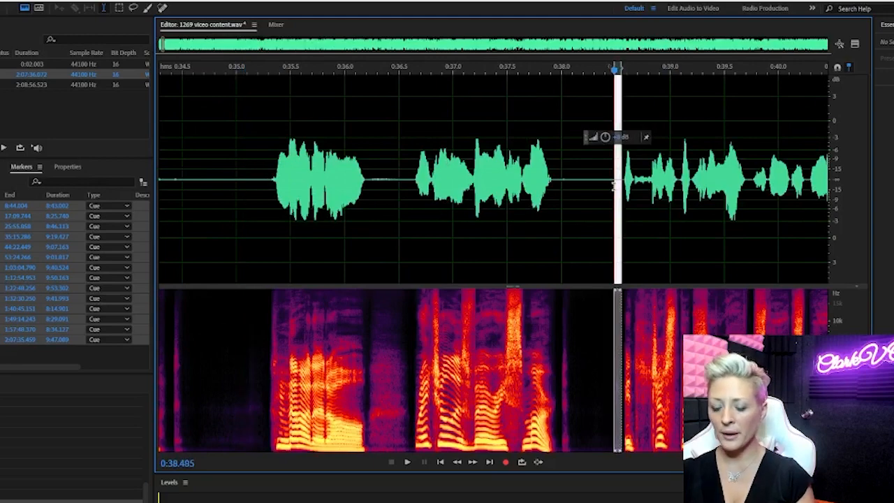
pyautogui.scroll(-1, 573, 215)
pyautogui.scroll(3, 496, 200)
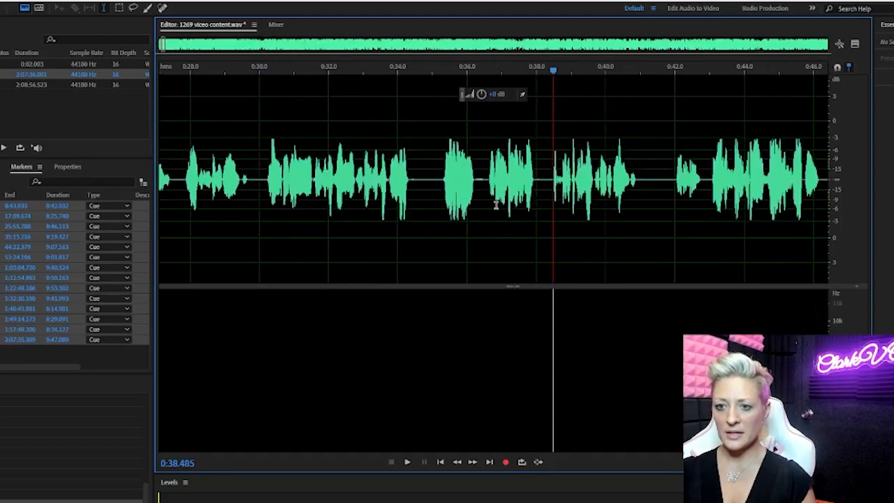
pyautogui.scroll(-1, 495, 200)
pyautogui.scroll(-7, 404, 184)
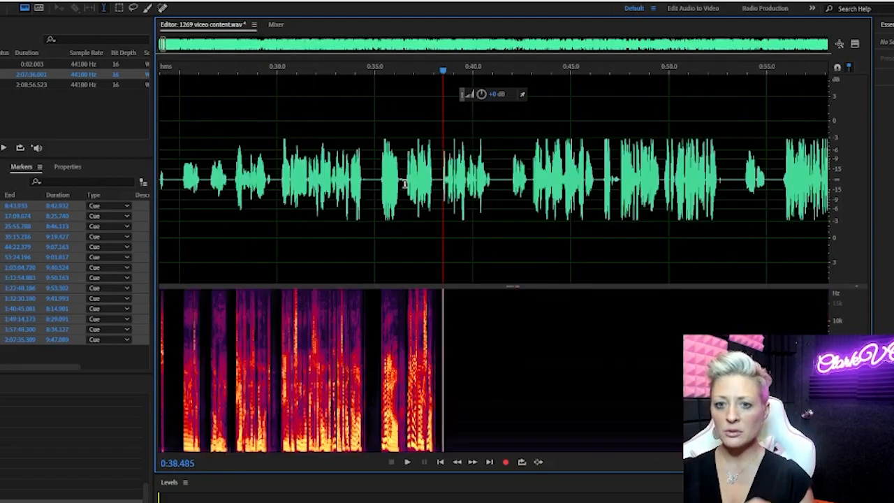